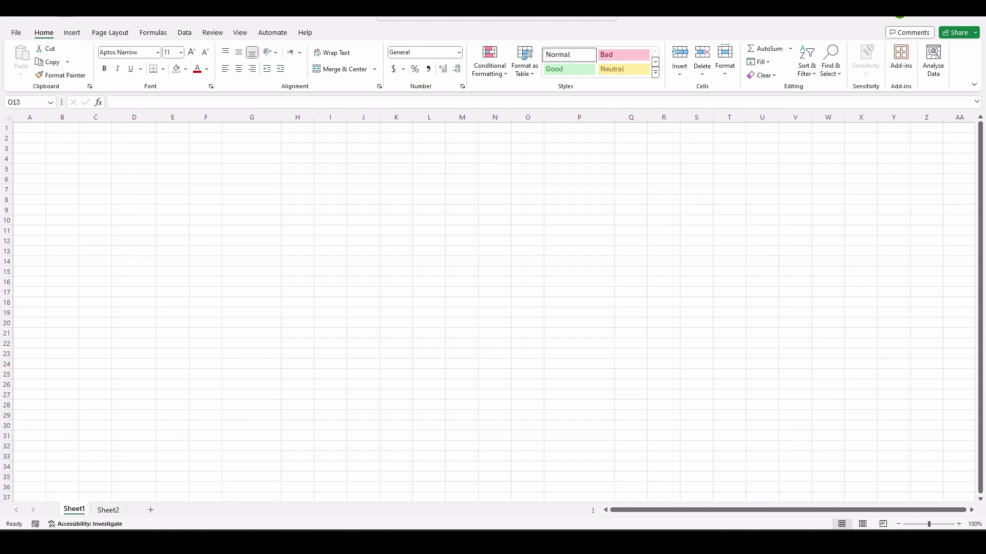
Label row 3 with the number 1 in A3 and the text "Today" in B3
{"action": "left_click", "coordinate": [39, 150]}
{"action": "type", "text": "1"}
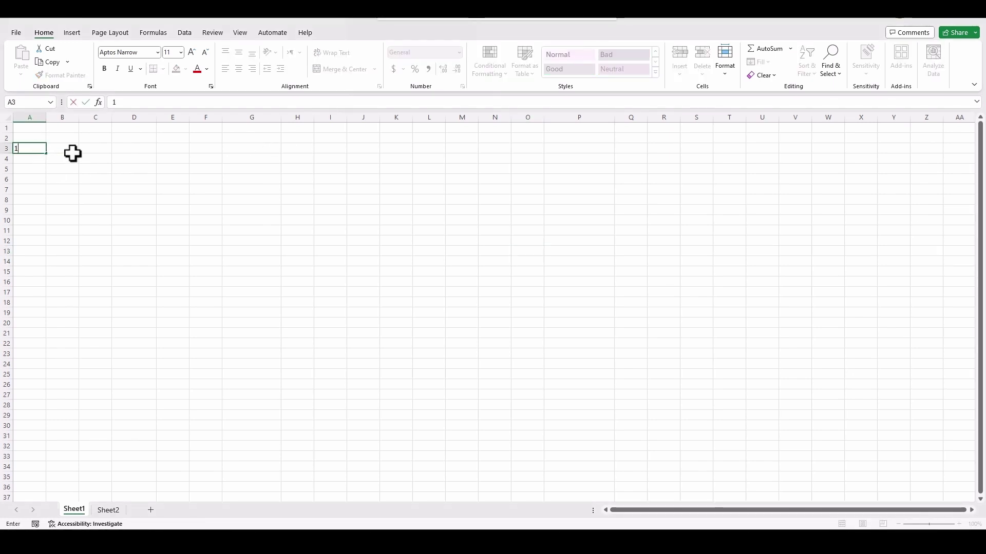
{"action": "left_click", "coordinate": [70, 149]}
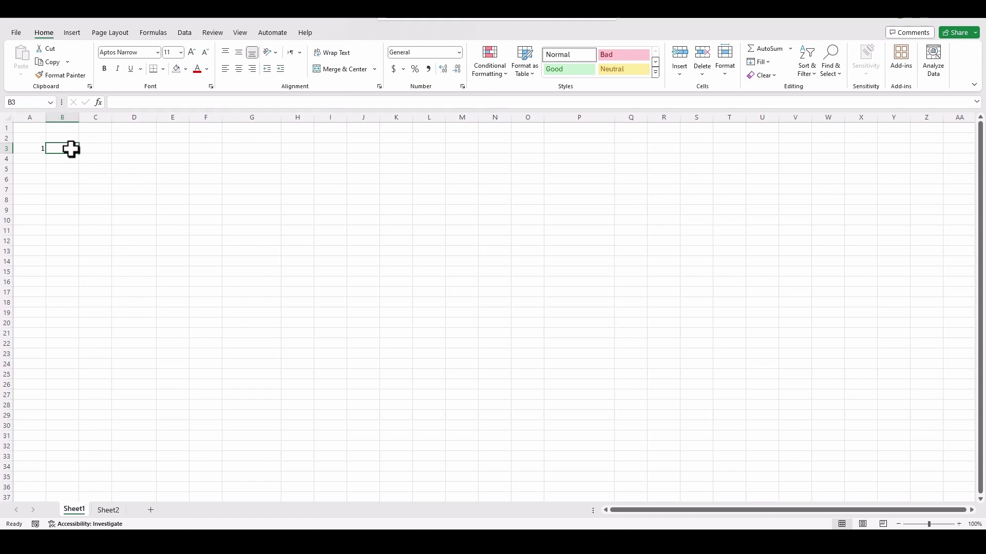
{"action": "type", "text": "Today"}
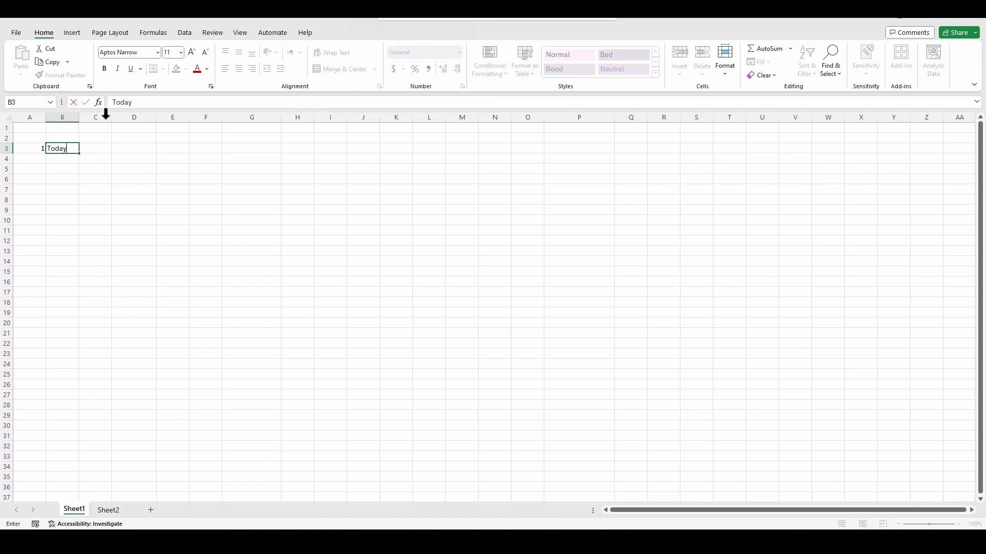
{"action": "left_click", "coordinate": [175, 155]}
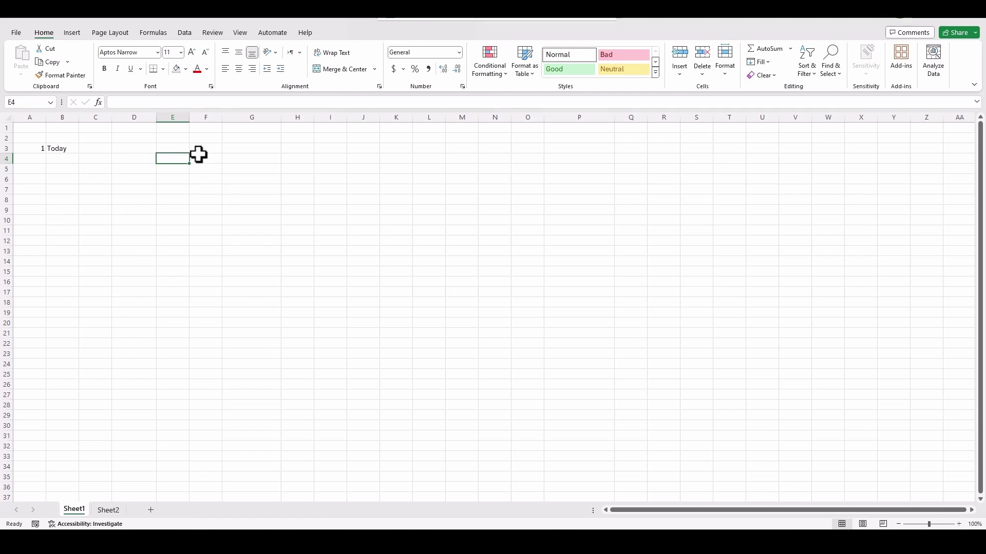
Enter the formula =today() in cell D3 to return the current date
{"action": "left_click", "coordinate": [150, 150]}
{"action": "type", "text": "="}
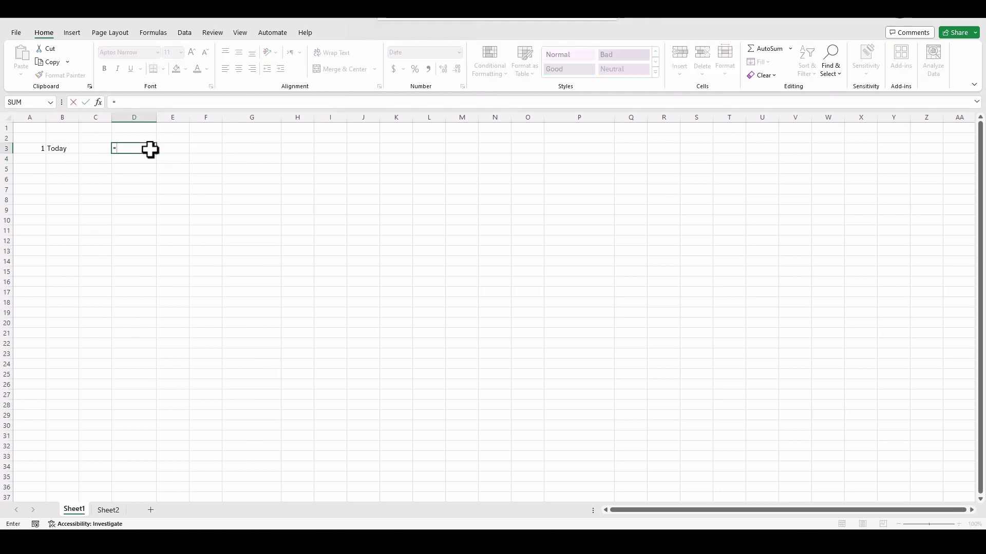
{"action": "type", "text": "today"}
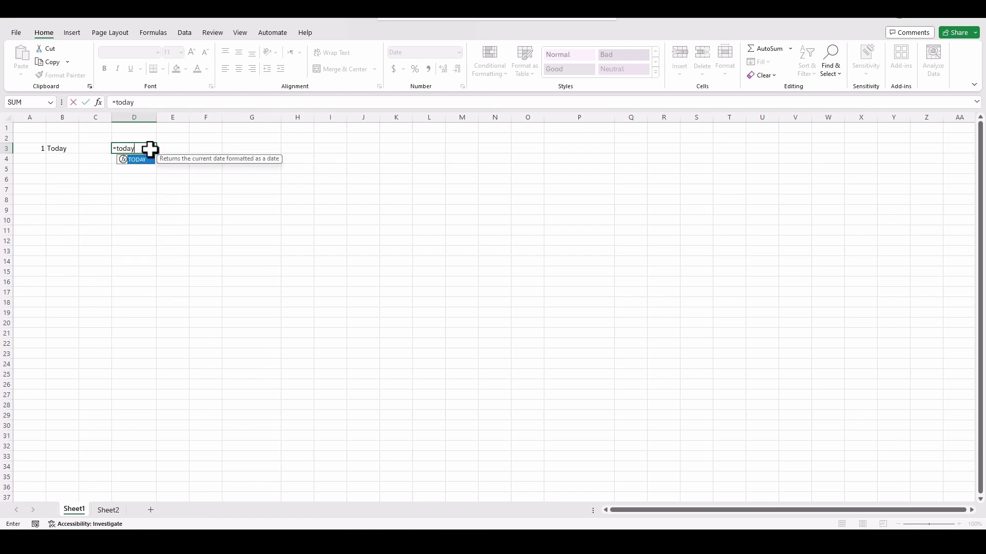
{"action": "type", "text": "("}
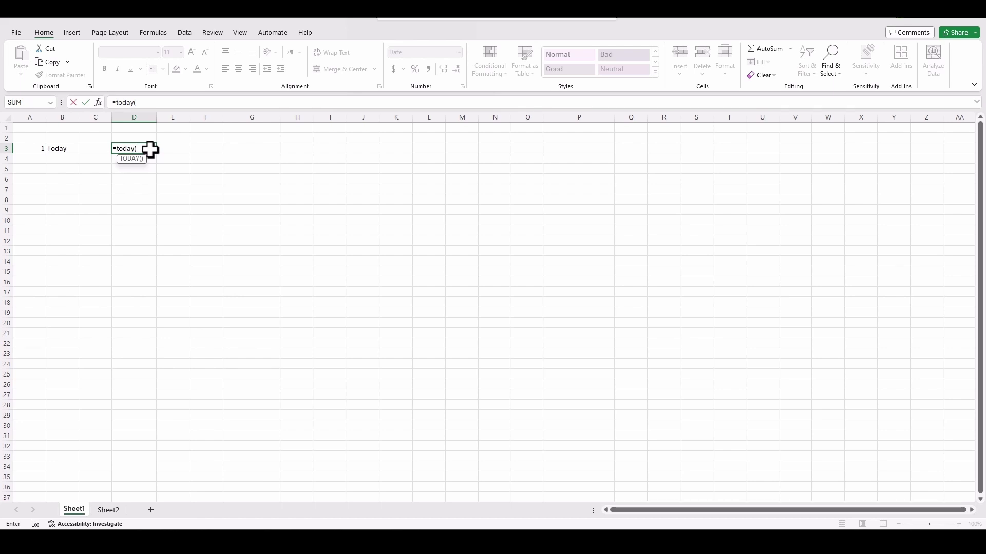
{"action": "type", "text": ")"}
{"action": "key", "text": "Return"}
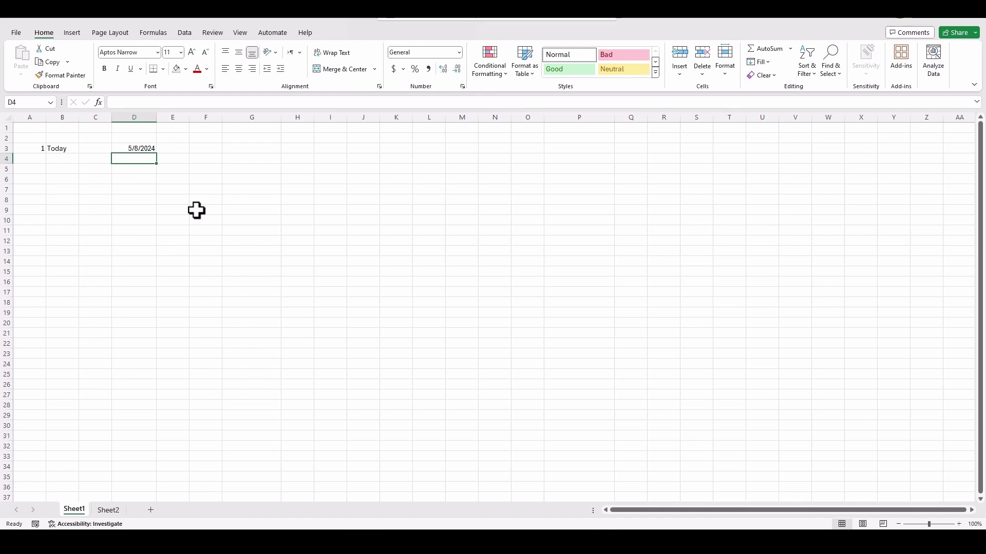
Label row 4 with the number 2 in A4 and the text "Now" in B4
{"action": "left_click", "coordinate": [40, 157]}
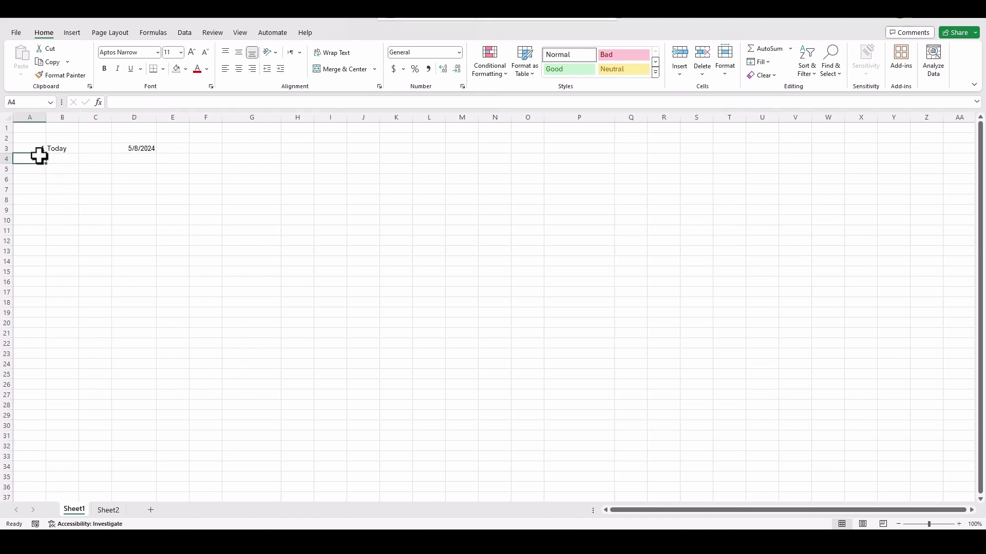
{"action": "type", "text": "2"}
{"action": "left_click", "coordinate": [69, 159]}
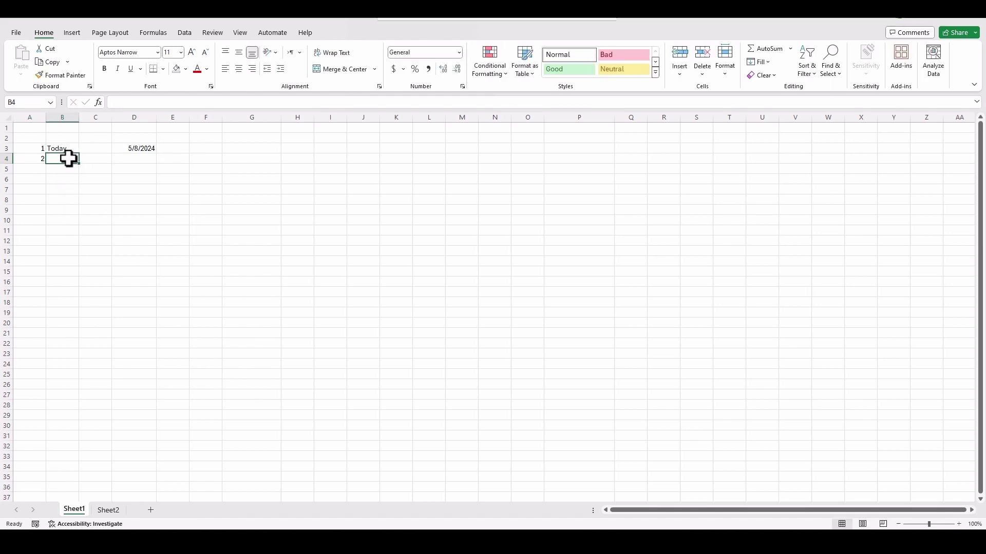
{"action": "type", "text": "Now"}
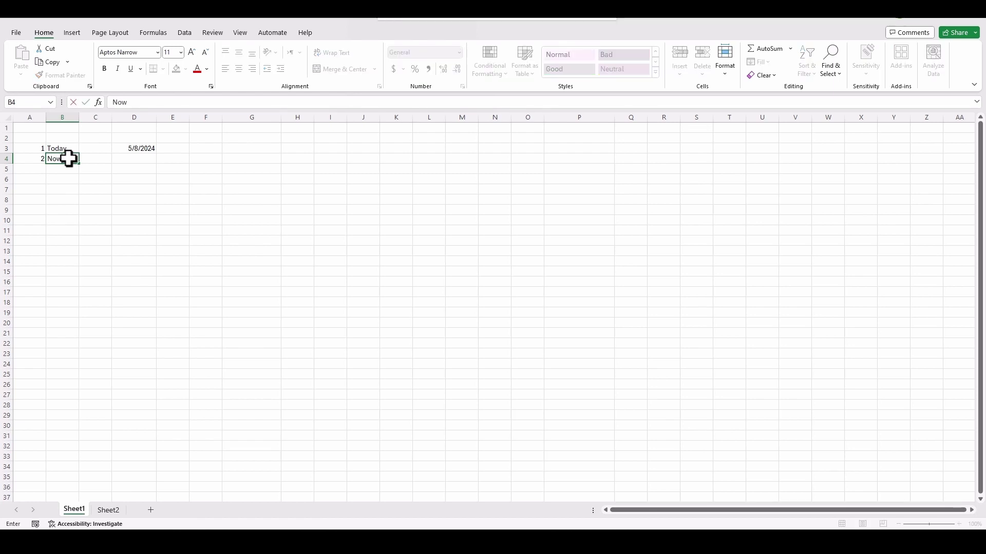
Enter the formula =now() in cell D4 to return the current date and time
{"action": "left_click", "coordinate": [139, 160]}
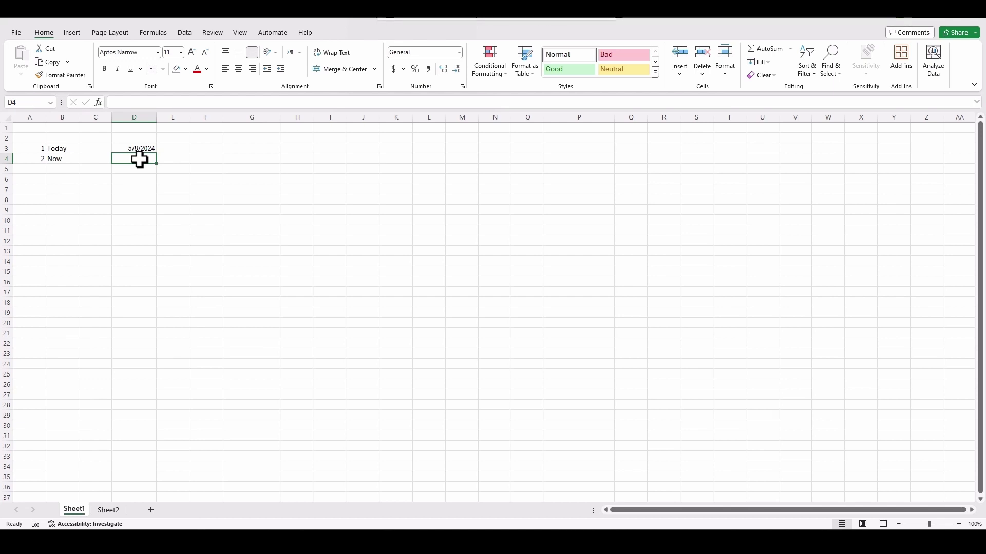
{"action": "type", "text": "="}
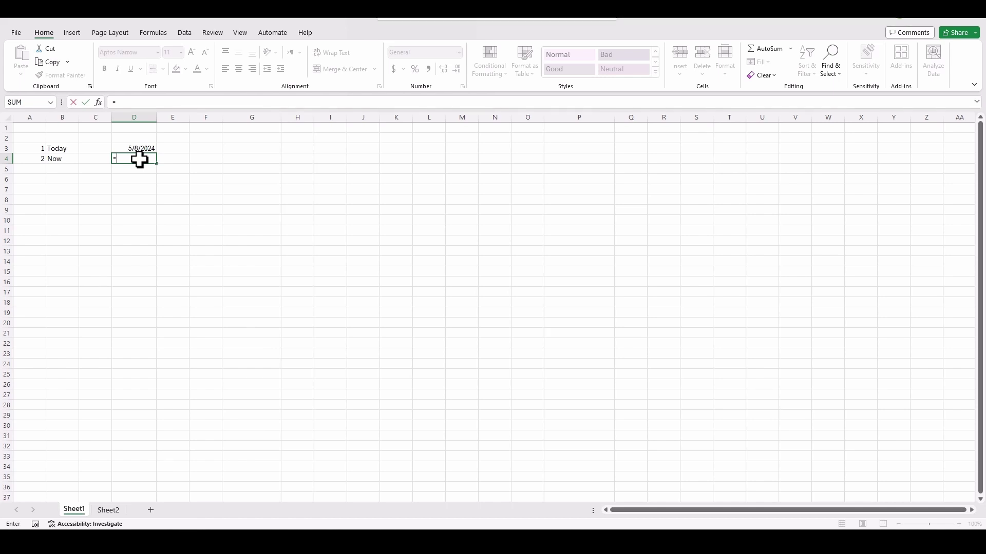
{"action": "type", "text": "now"}
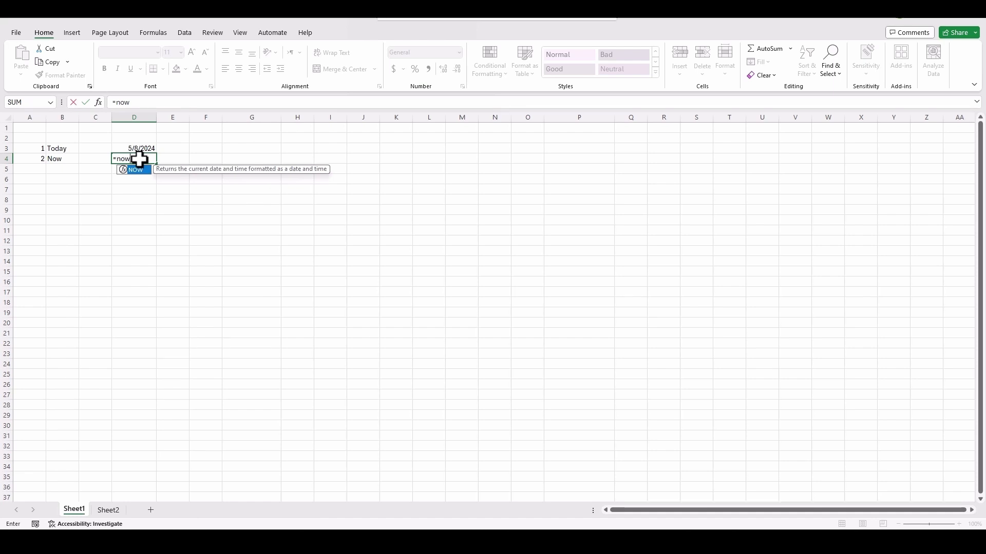
{"action": "type", "text": "("}
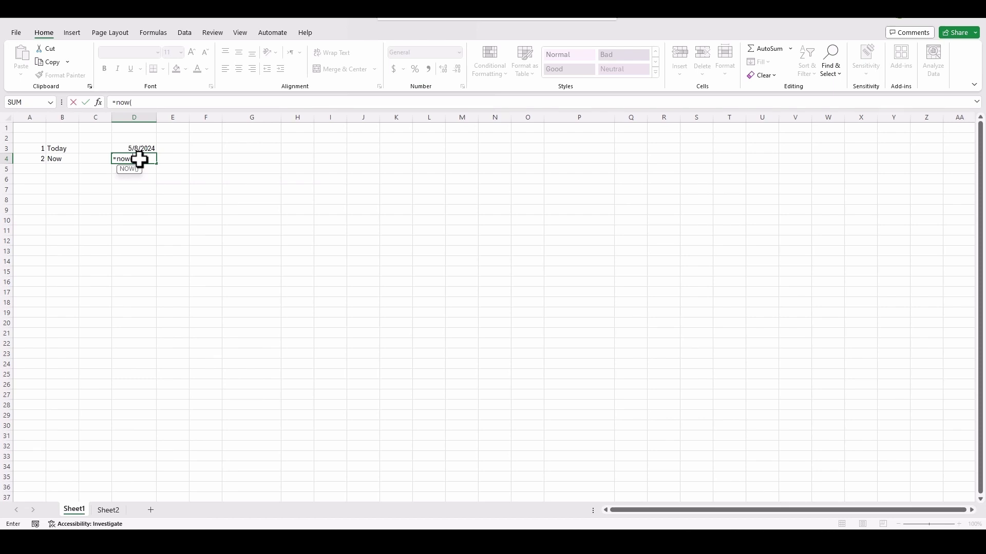
{"action": "type", "text": ")"}
{"action": "key", "text": "Return"}
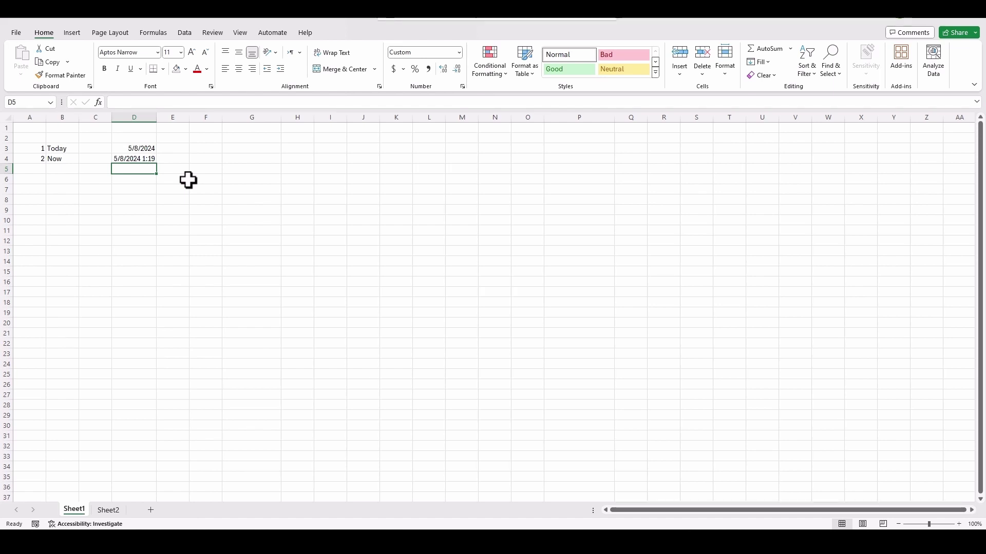
Label row 5 with the number 3 in A5 and the text "date" in B5
{"action": "left_click", "coordinate": [32, 168]}
{"action": "type", "text": "3"}
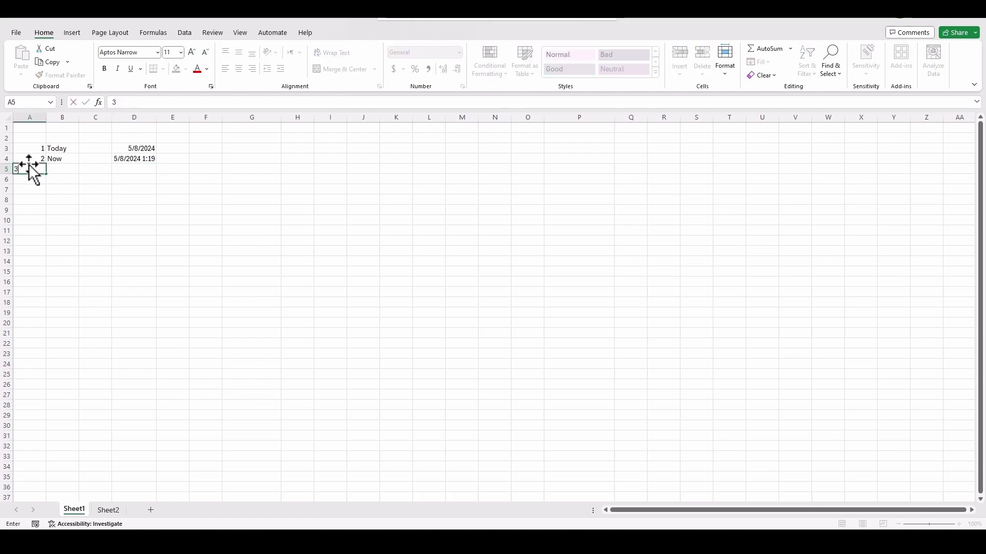
{"action": "left_click", "coordinate": [57, 169]}
{"action": "type", "text": "date"}
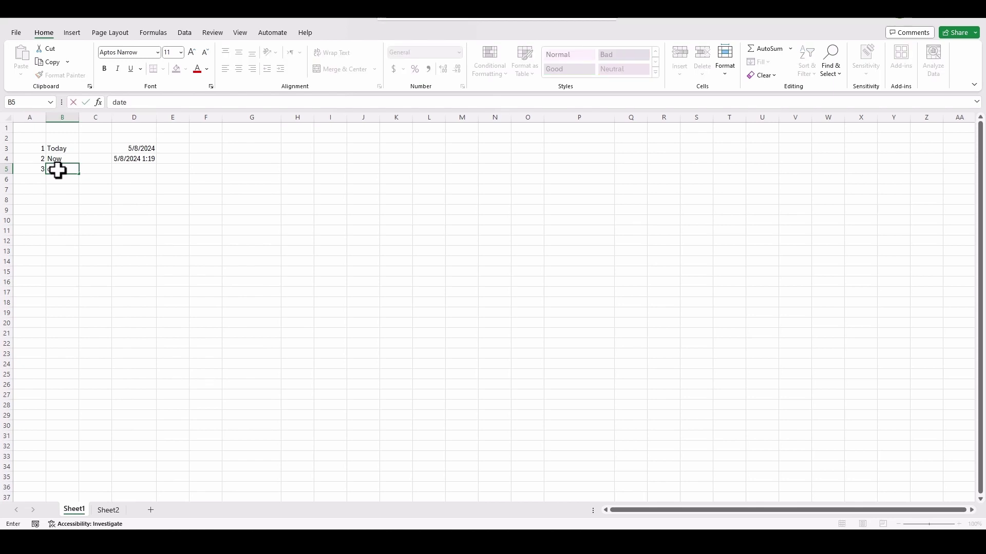
Enter the formula =date(2023,05,23) in cell D5 to build a date from year, month and day
{"action": "left_click", "coordinate": [138, 169]}
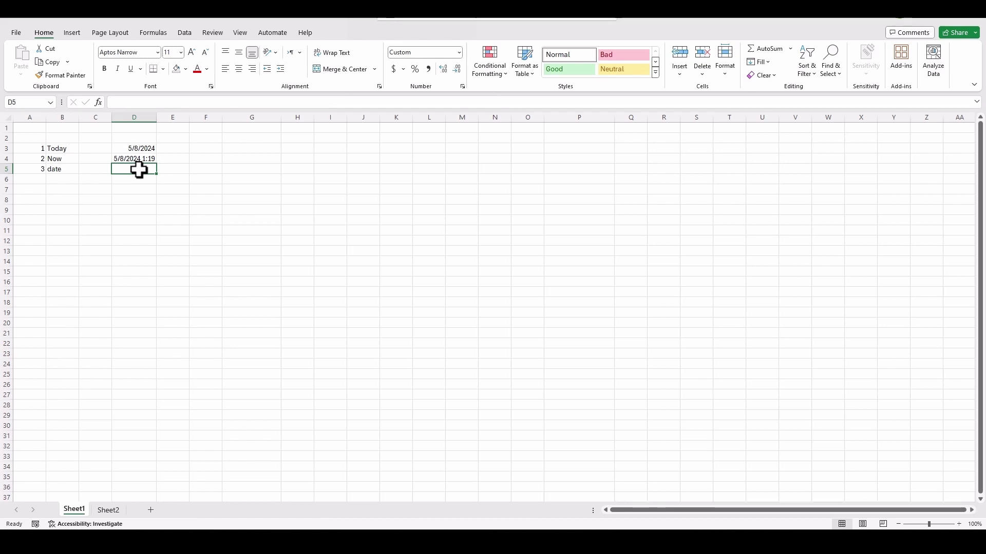
{"action": "type", "text": "="}
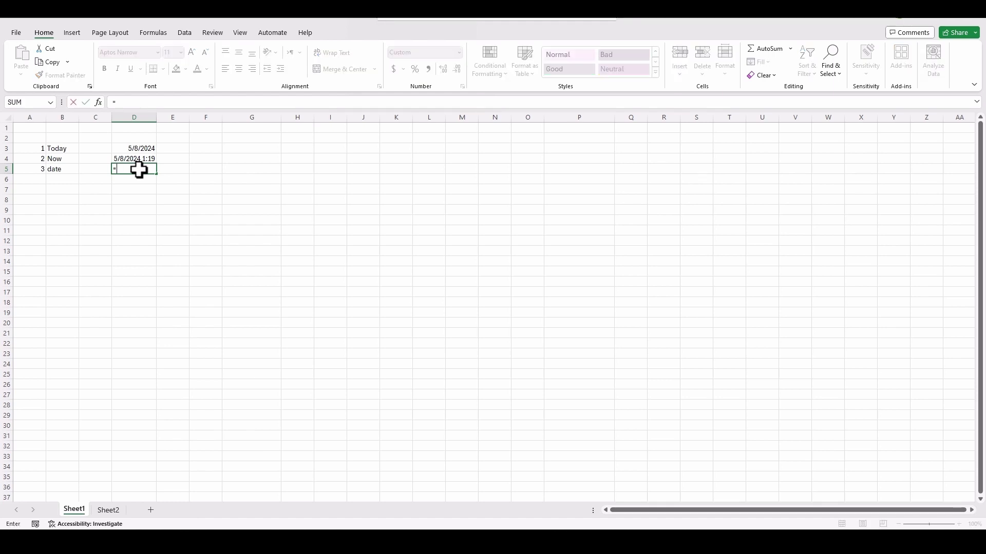
{"action": "type", "text": "date"}
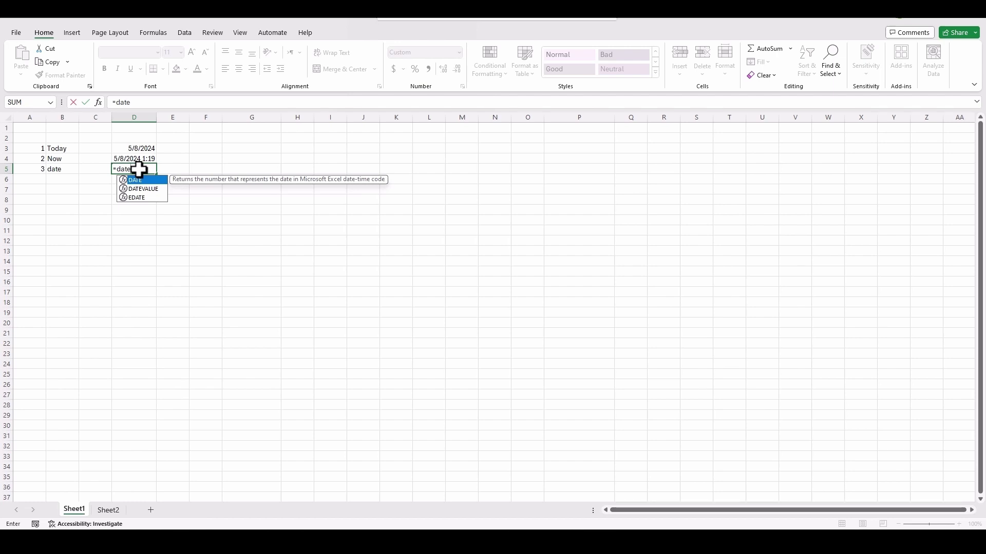
{"action": "type", "text": "("}
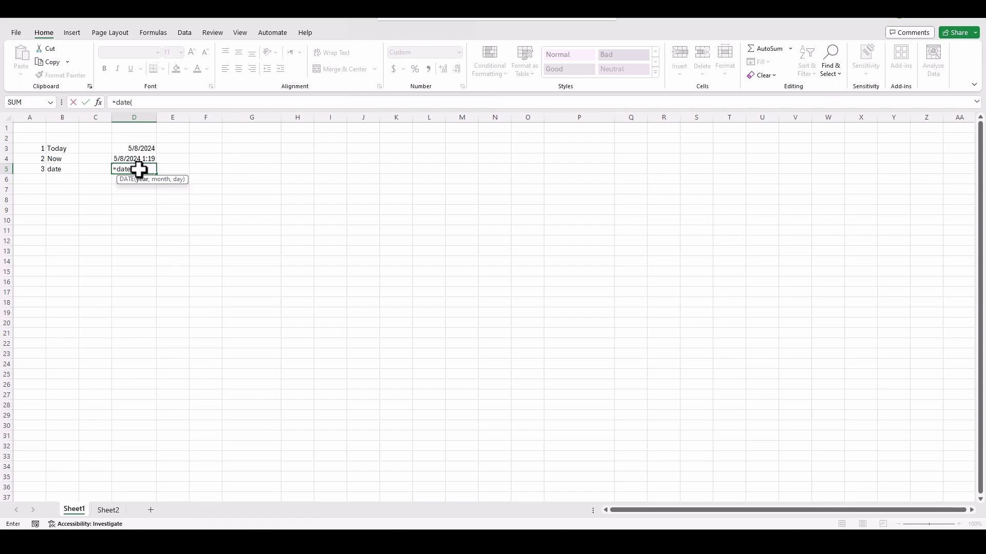
{"action": "type", "text": "2023,"}
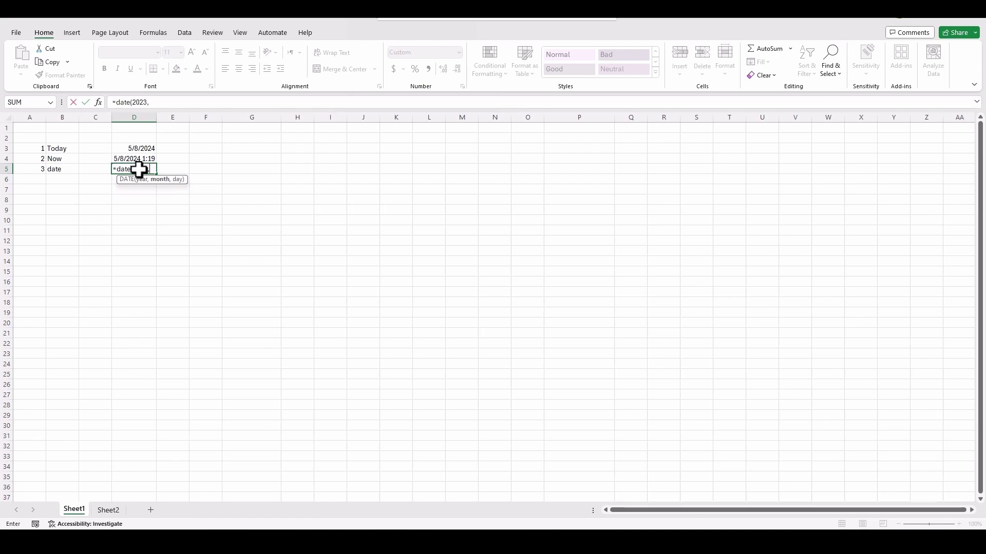
{"action": "type", "text": "05,23)"}
{"action": "key", "text": "Return"}
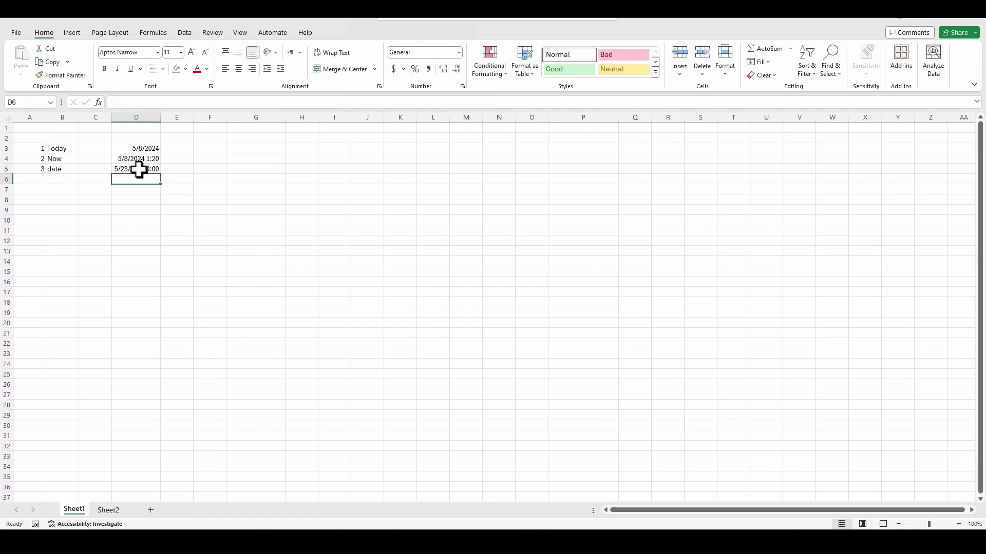
Label row 6 with the number 4 in A6 and the text "datedif" in B6
{"action": "left_click", "coordinate": [36, 178]}
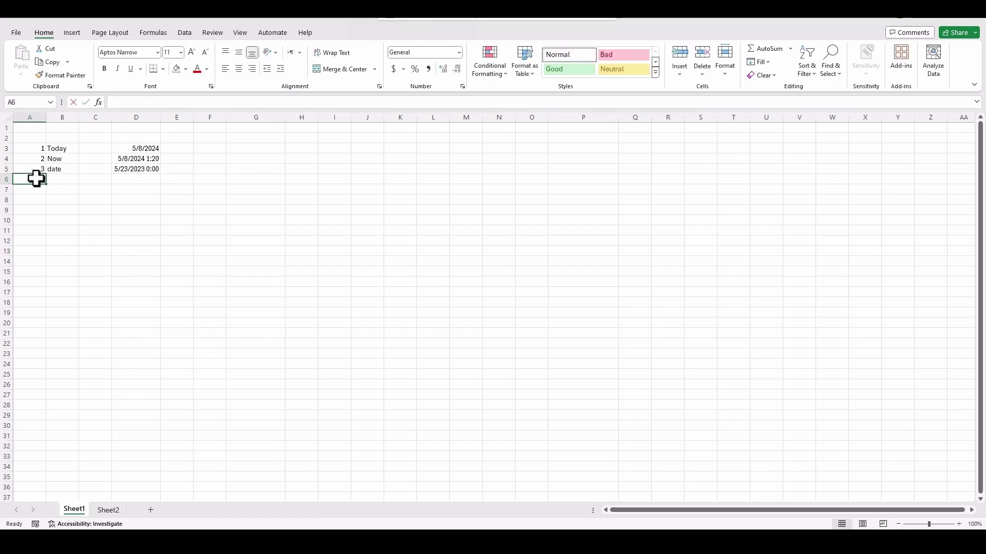
{"action": "type", "text": "4"}
{"action": "left_click", "coordinate": [73, 179]}
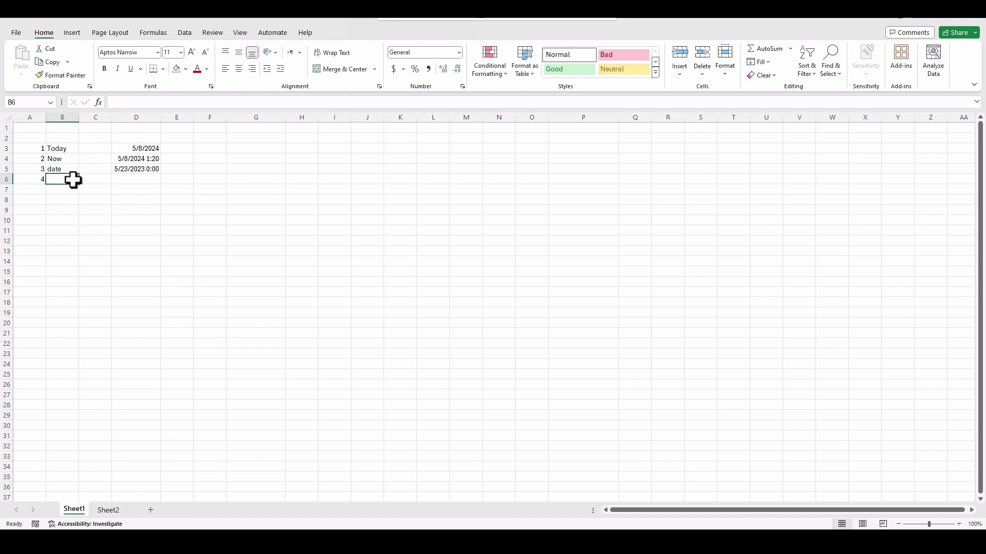
{"action": "type", "text": "datedif"}
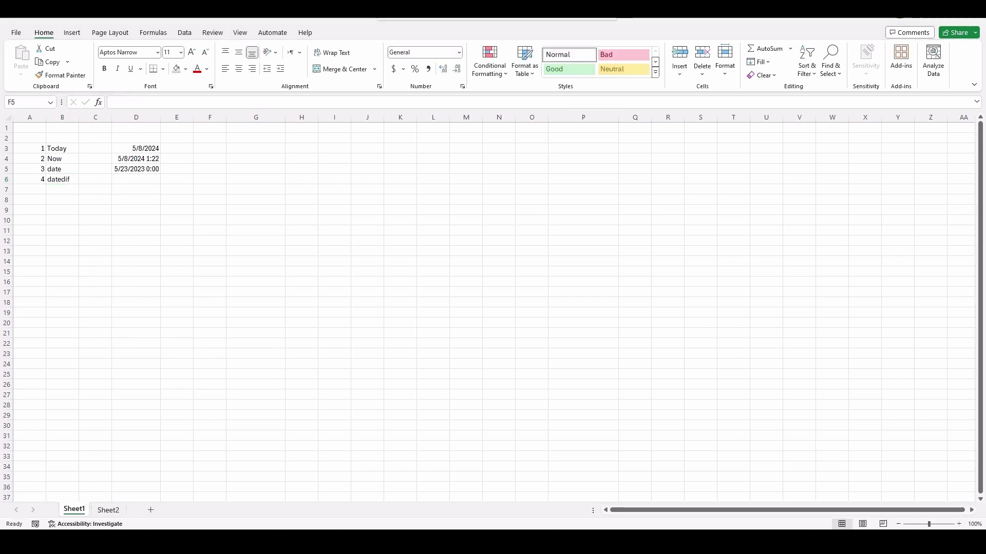
Enter the formula =today() in cell D7 as one of the dates for the datedif example
{"action": "left_click", "coordinate": [150, 191]}
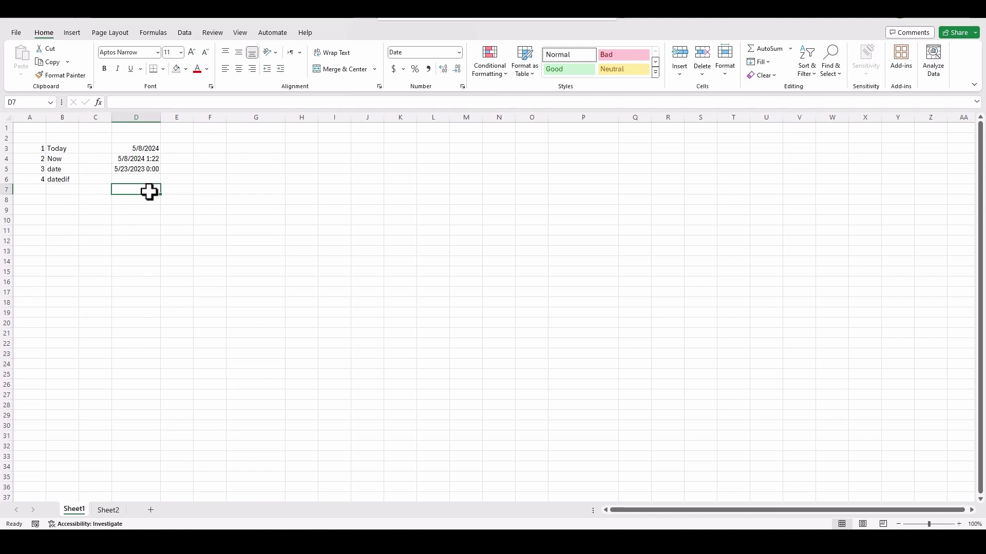
{"action": "type", "text": "="}
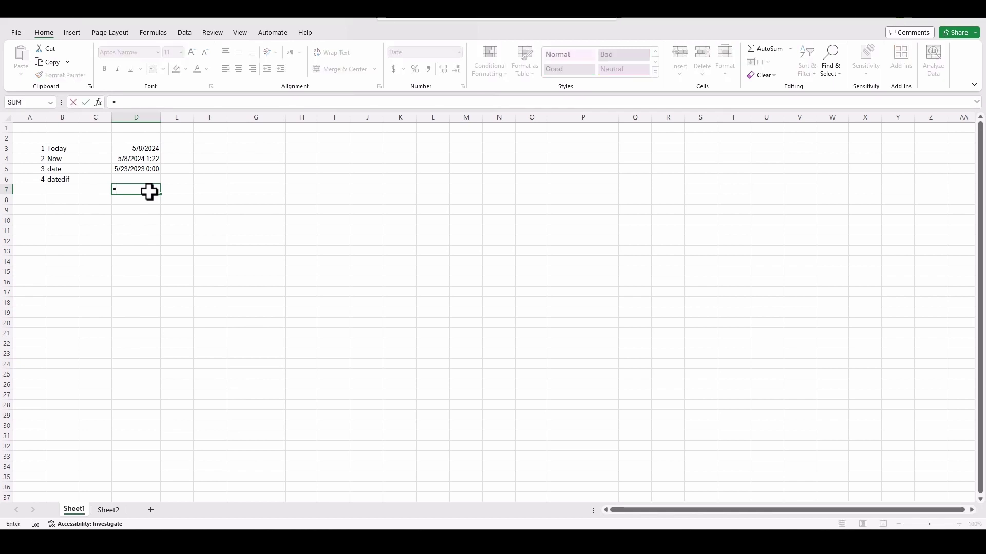
{"action": "type", "text": "today()"}
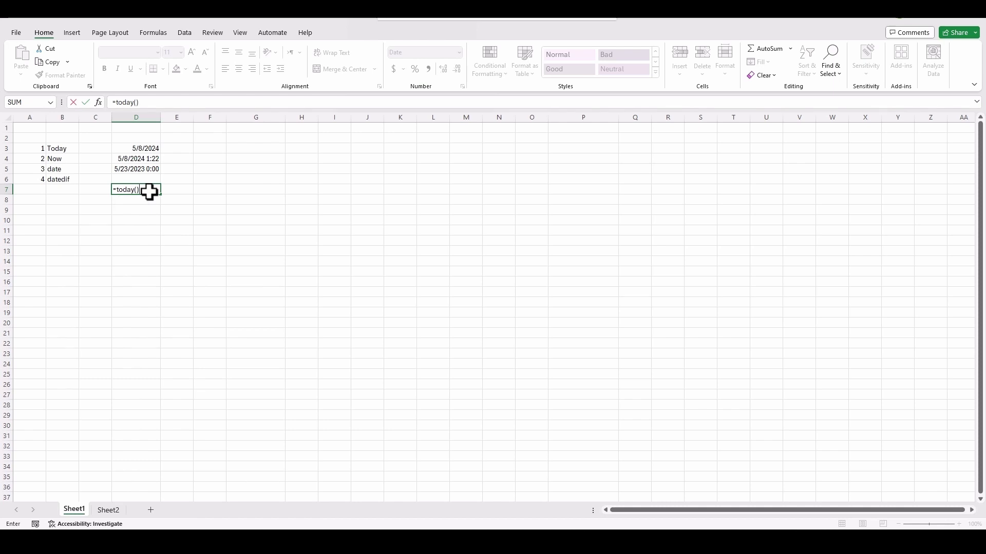
{"action": "key", "text": "Return"}
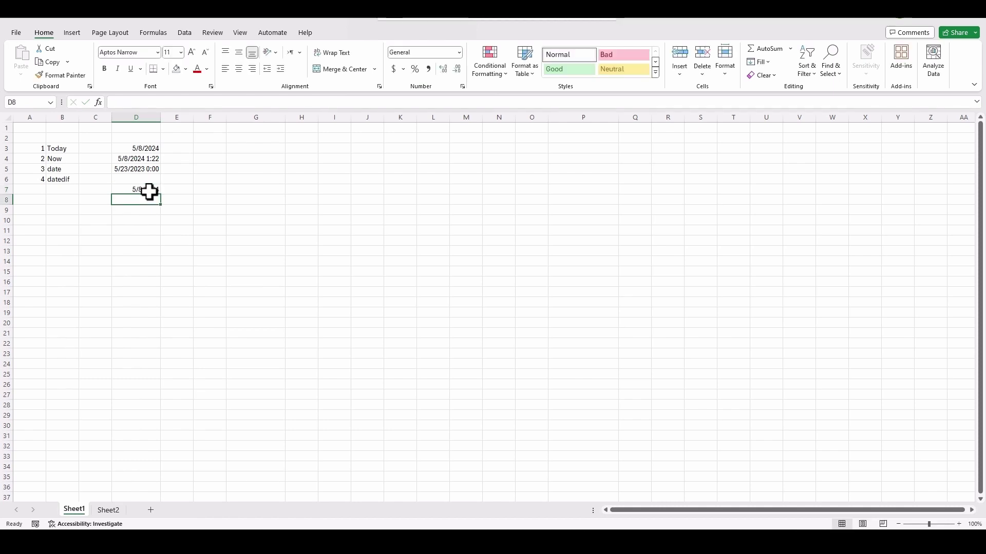
Enter a DATE formula in cell D8 for year 2015, month 05 and day 10
{"action": "type", "text": "="}
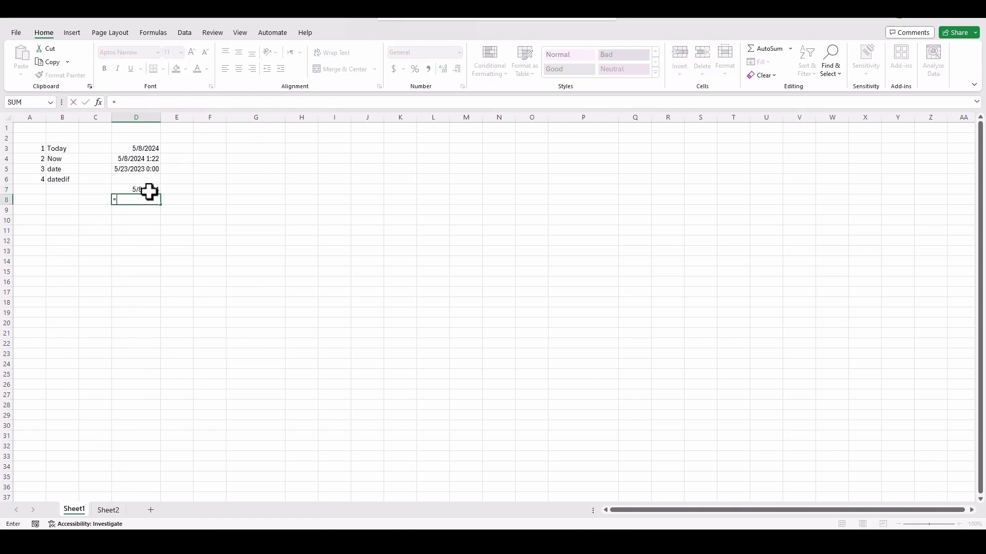
{"action": "type", "text": "date"}
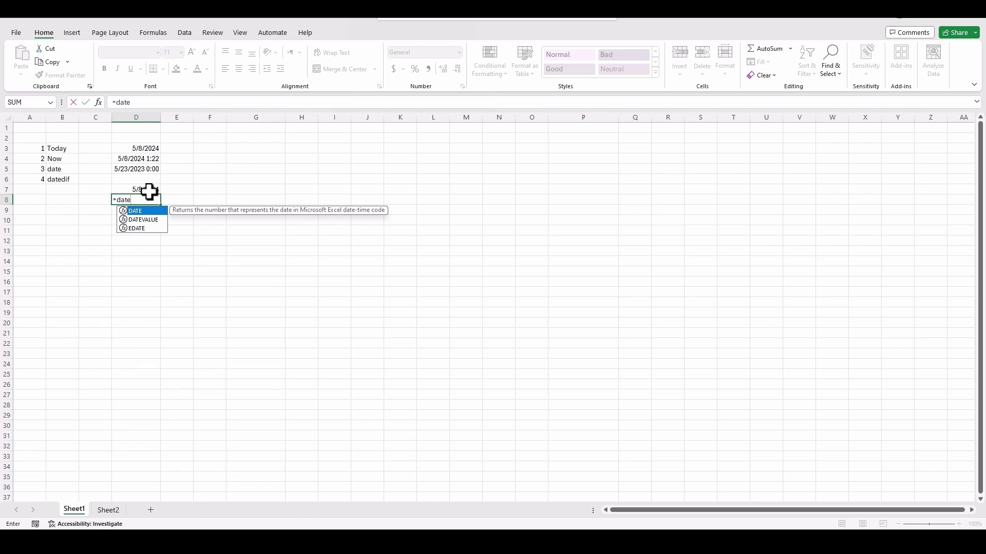
{"action": "type", "text": "(202"}
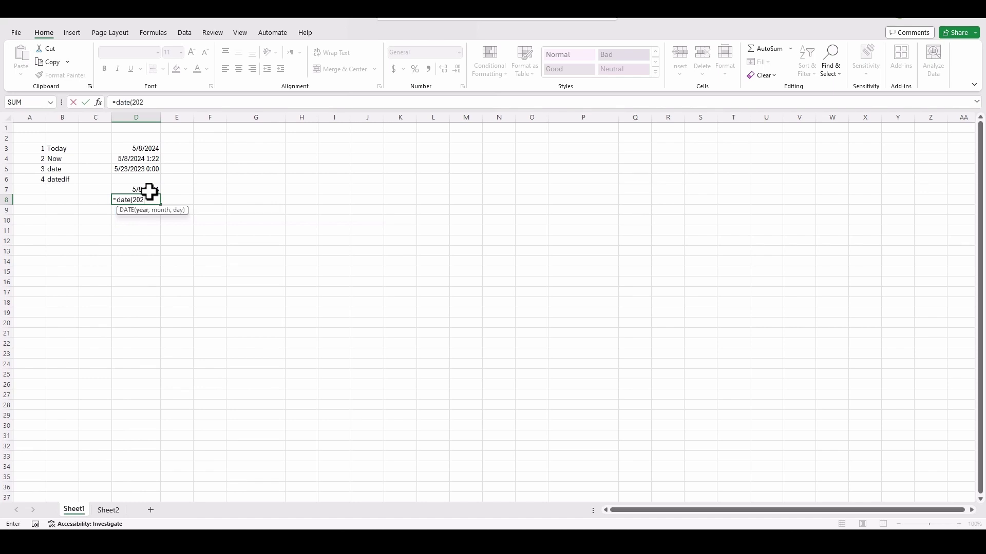
{"action": "type", "text": "15,05,10"}
{"action": "key", "text": "Return"}
{"action": "left_click", "coordinate": [146, 221]}
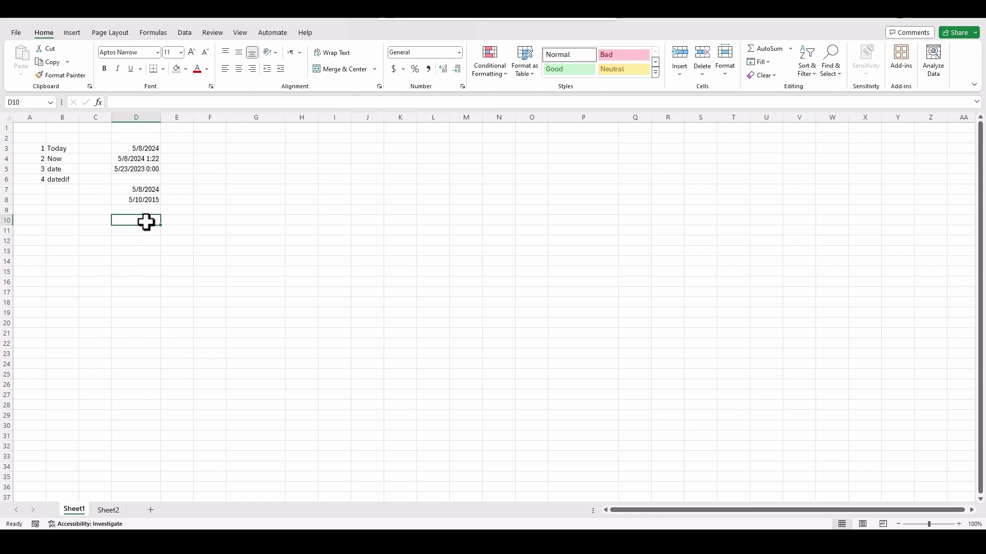
Enter the formula =datedif(D8,D7,"Y") in cell D10 to calculate the difference between the two dates in years
{"action": "type", "text": "="}
{"action": "type", "text": "date"}
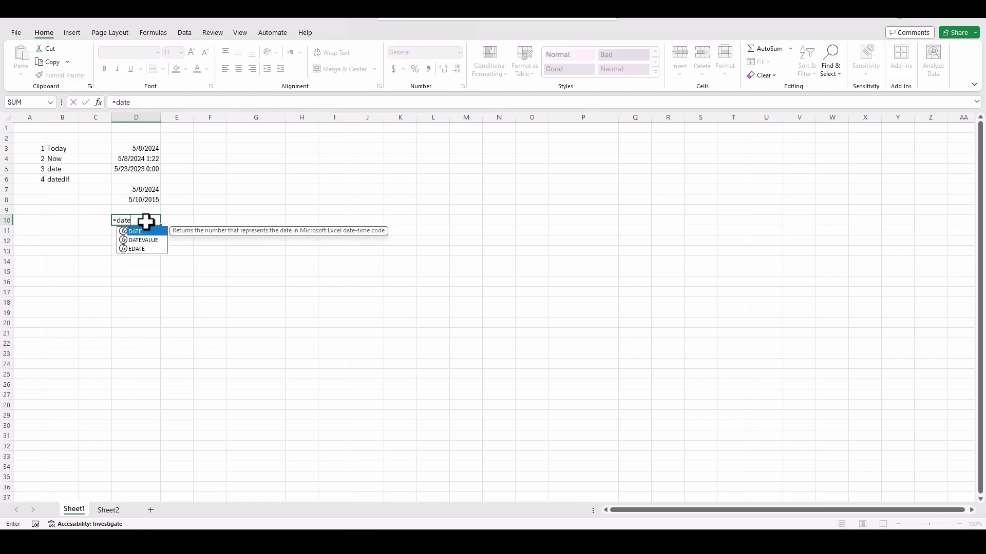
{"action": "type", "text": "dif"}
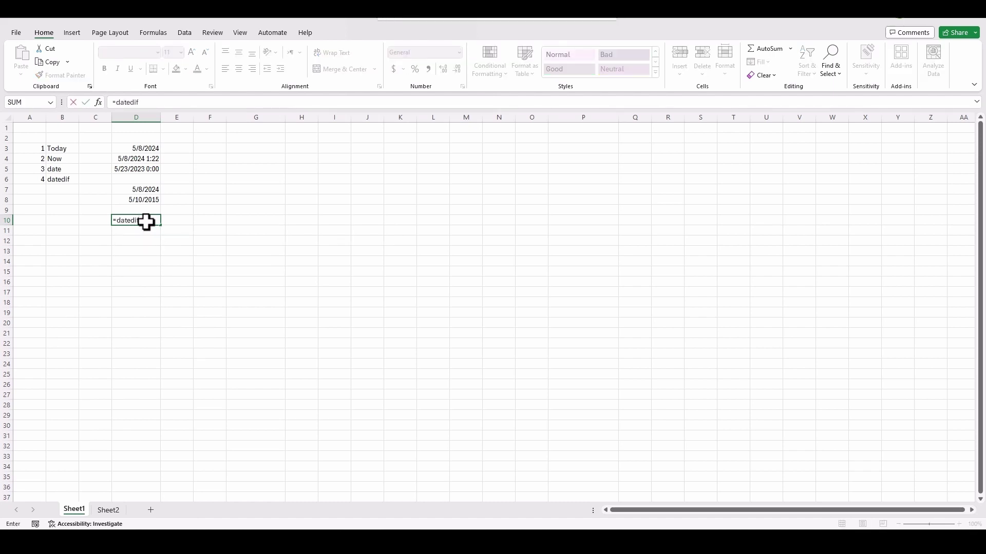
{"action": "type", "text": "("}
{"action": "left_click", "coordinate": [144, 201]}
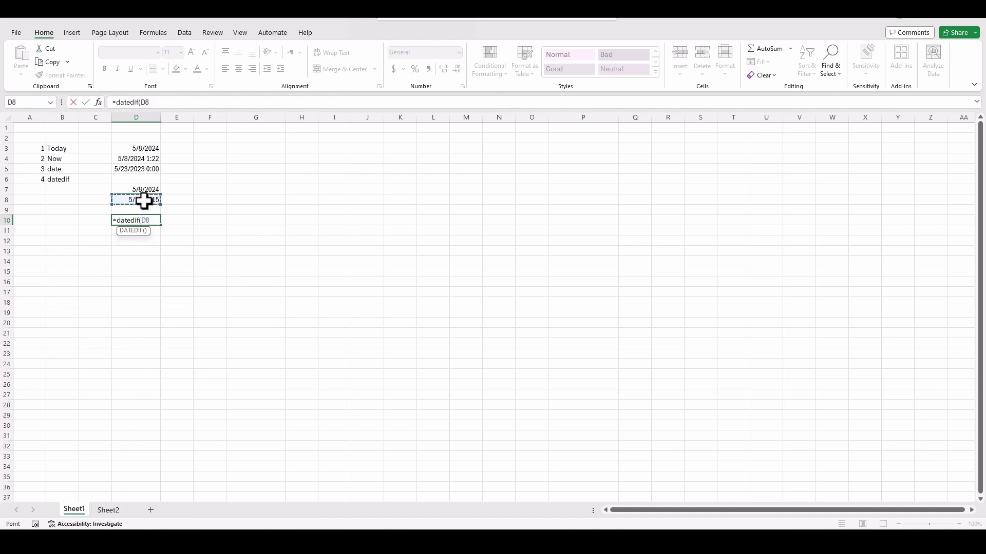
{"action": "type", "text": ","}
{"action": "left_click", "coordinate": [140, 191]}
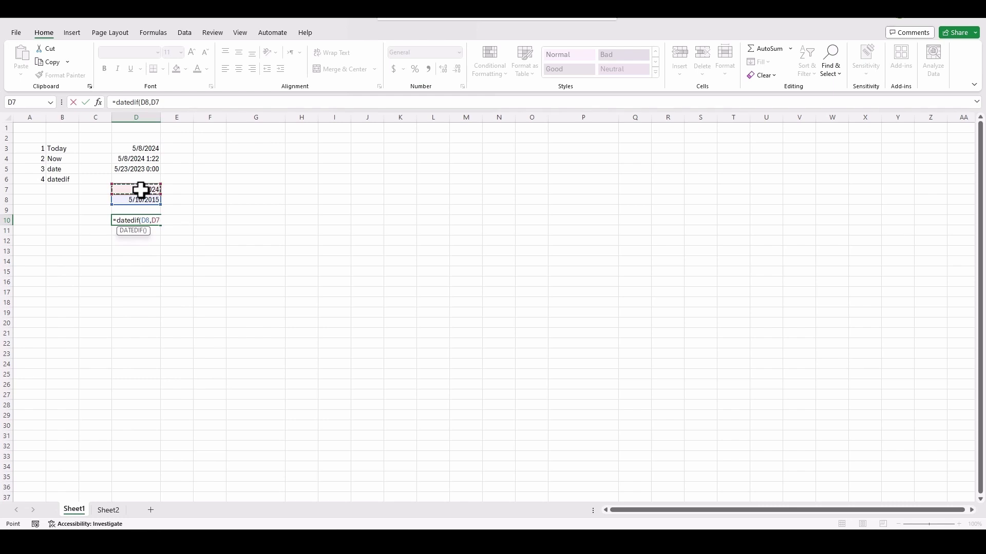
{"action": "type", "text": ",\""}
{"action": "type", "text": "Y\")"}
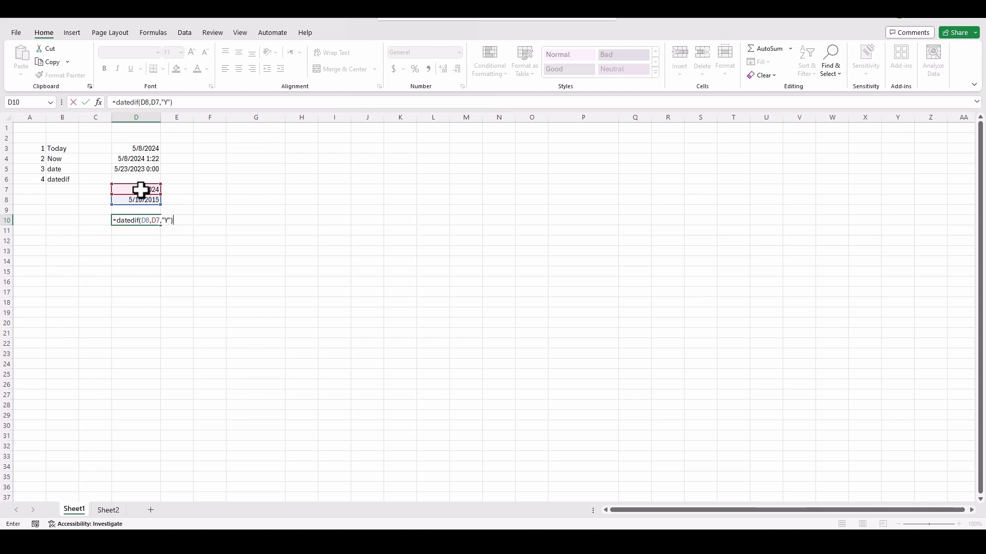
{"action": "key", "text": "Return"}
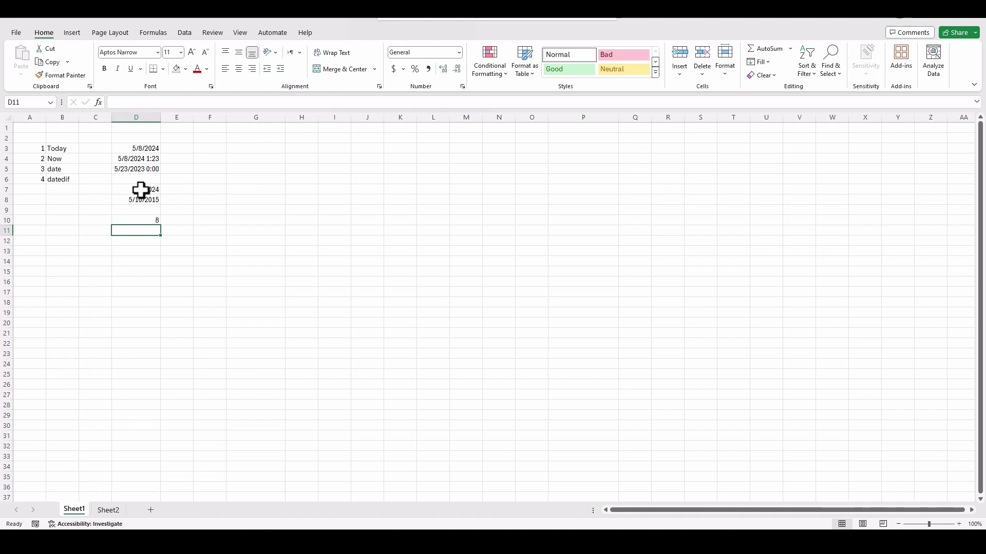
Change the unit of the DATEDIF formula in D10 to "M" for months, and after that to "D" for days
{"action": "double_click", "coordinate": [146, 221]}
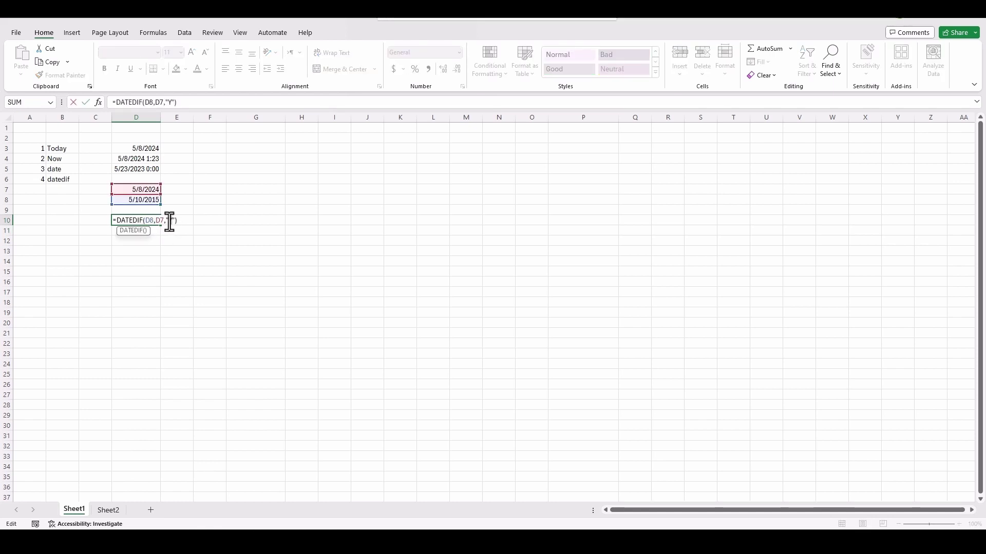
{"action": "key", "text": "BackSpace"}
{"action": "type", "text": "M"}
{"action": "key", "text": "Return"}
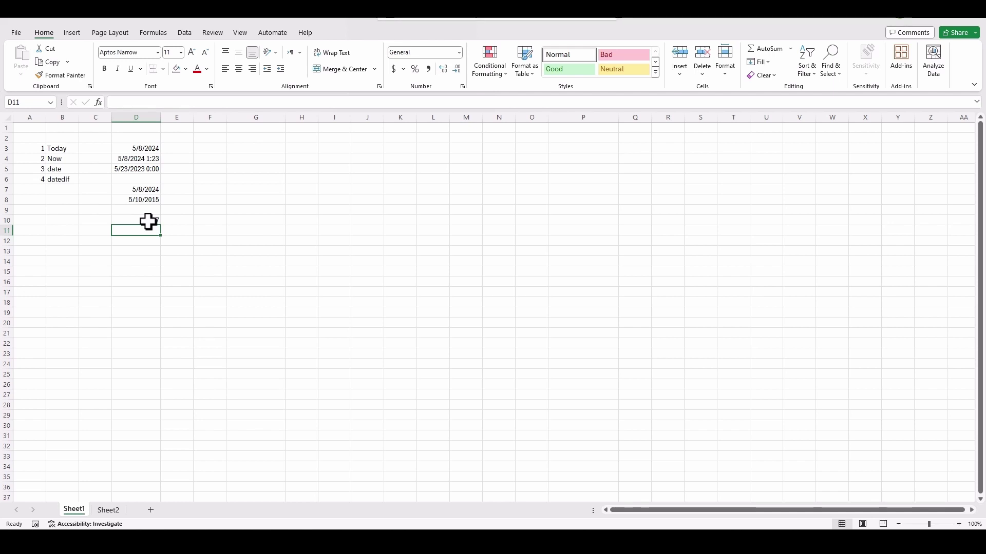
{"action": "double_click", "coordinate": [149, 222]}
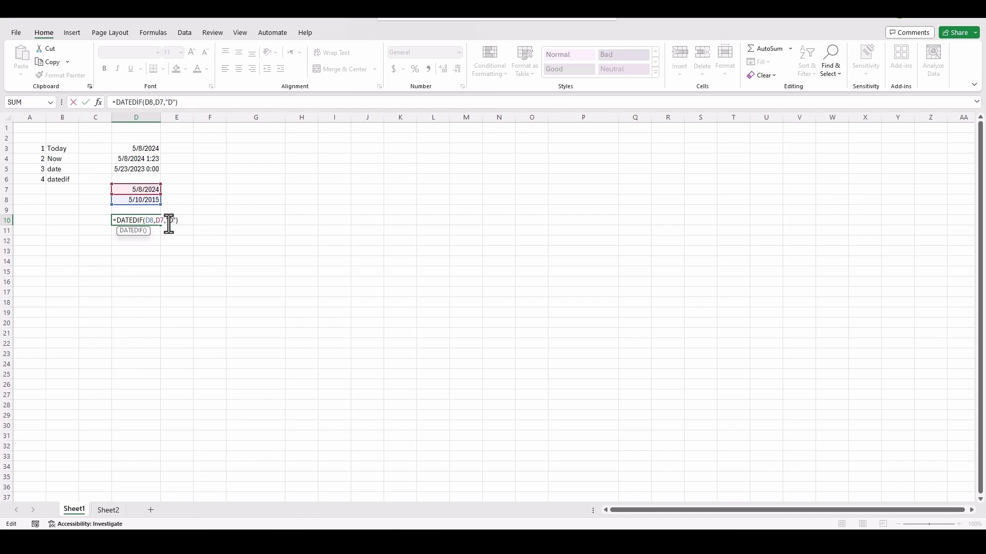
Label row 7 with the number 5 in A7 and the text "workday" in B7
{"action": "left_click", "coordinate": [38, 188]}
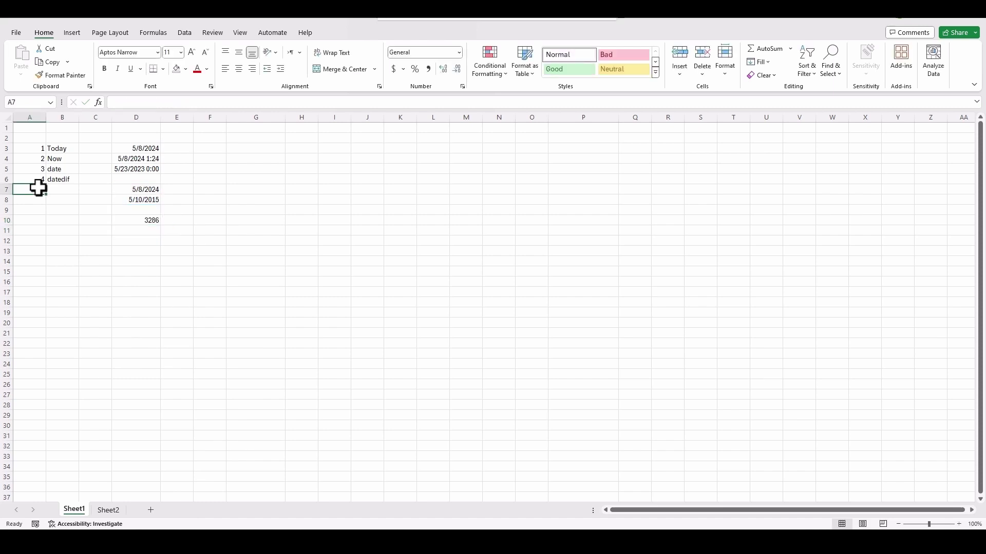
{"action": "type", "text": "5"}
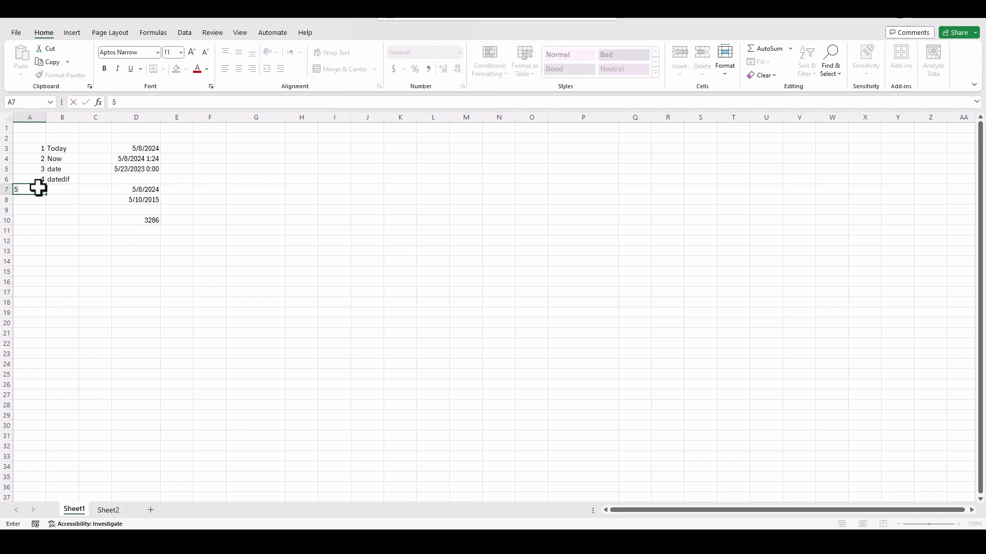
{"action": "left_click", "coordinate": [71, 190]}
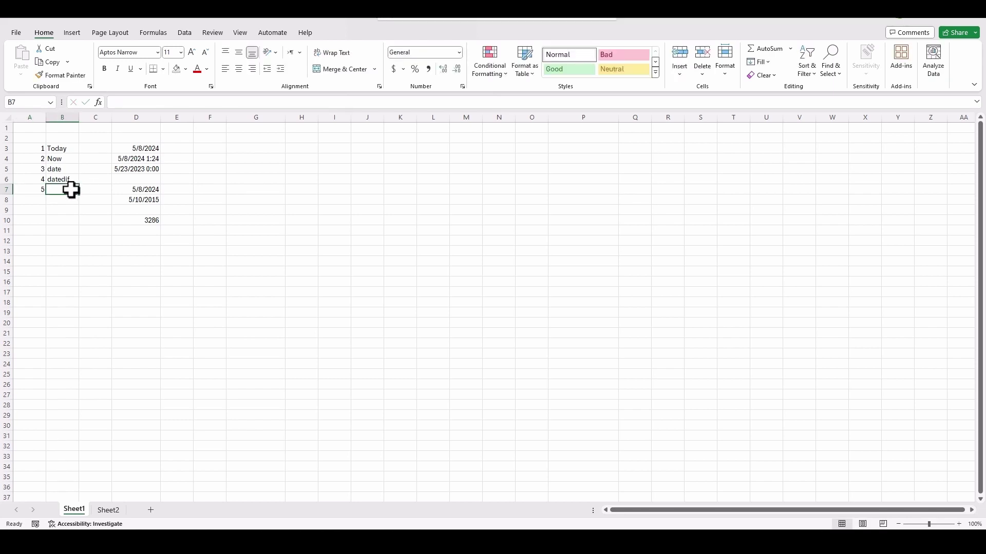
{"action": "type", "text": "workd"}
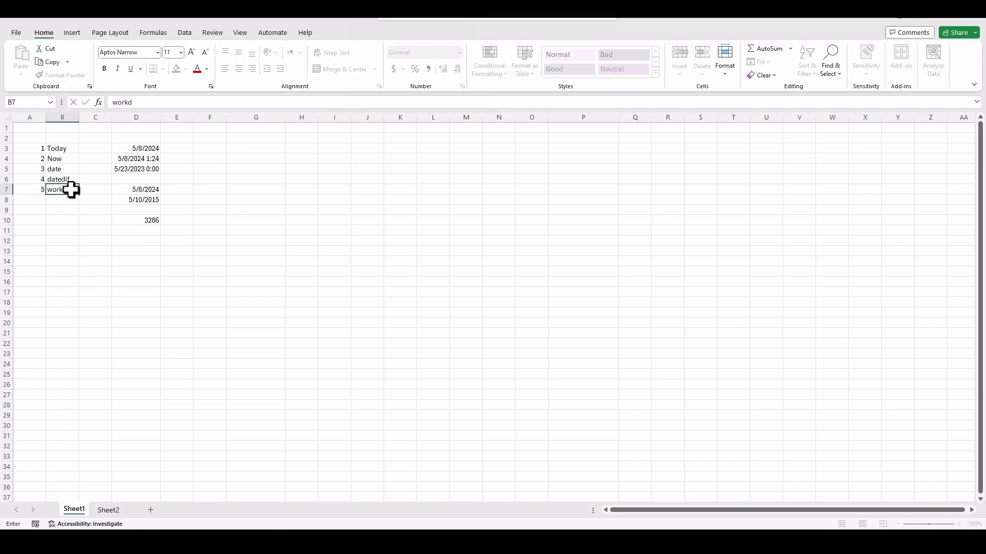
{"action": "type", "text": "ay"}
Label row 8 with the number 6 in A8 and the text "networkdays" in B8
{"action": "left_click", "coordinate": [37, 200]}
{"action": "type", "text": "6"}
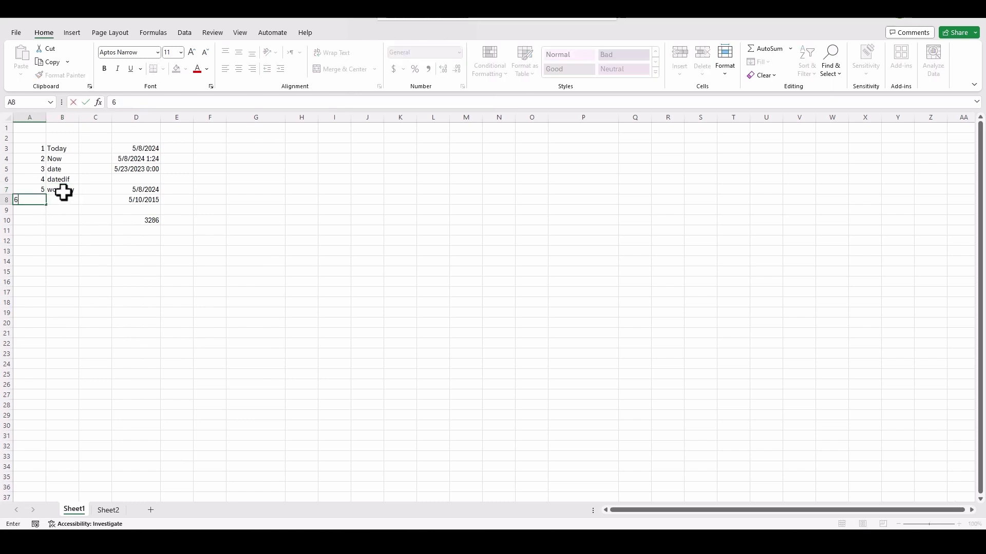
{"action": "left_click", "coordinate": [67, 201]}
{"action": "type", "text": "netw"}
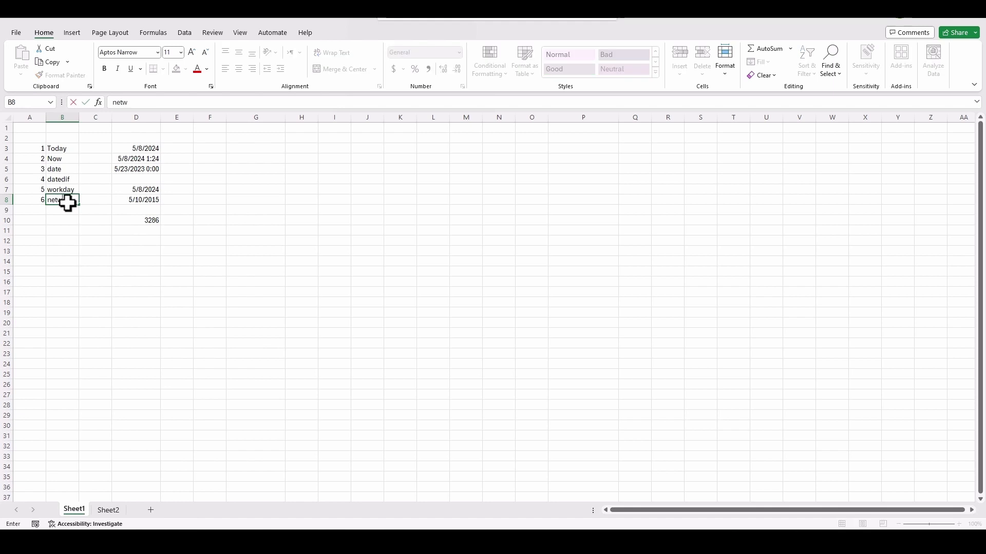
{"action": "type", "text": "orkdays"}
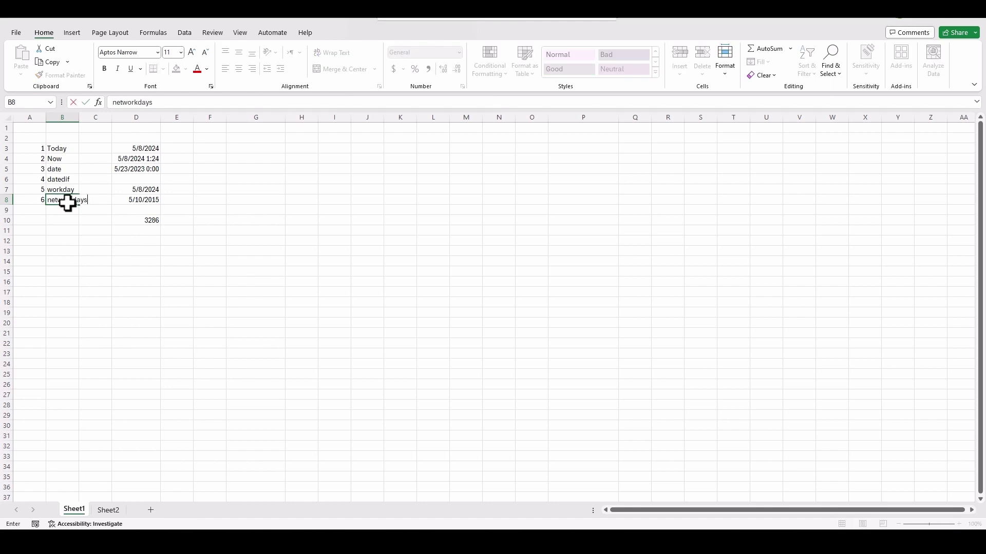
{"action": "left_click", "coordinate": [84, 232]}
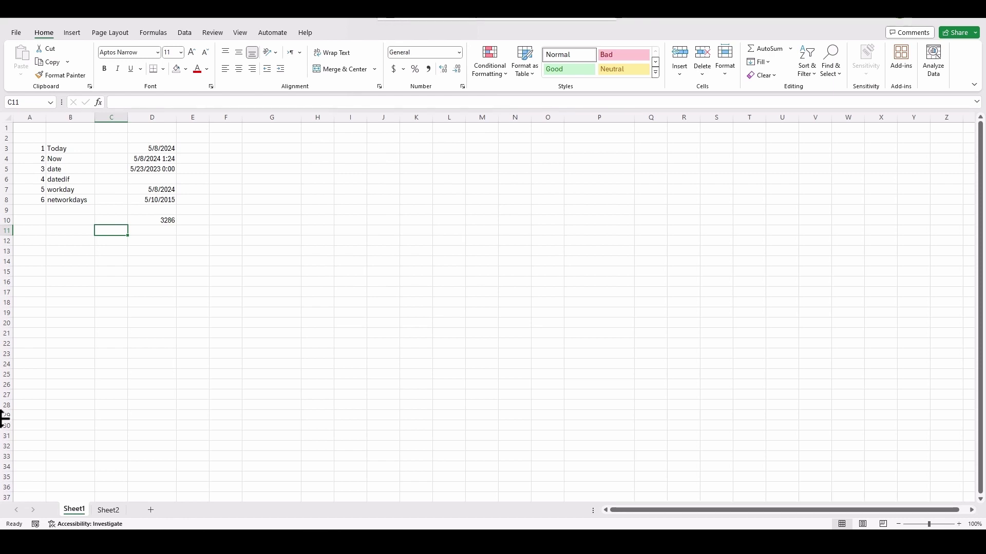
On Sheet2, enter durations of 3 for Task A, 3 for Task B and 4 for Task C in D8:D10
{"action": "left_click", "coordinate": [109, 510]}
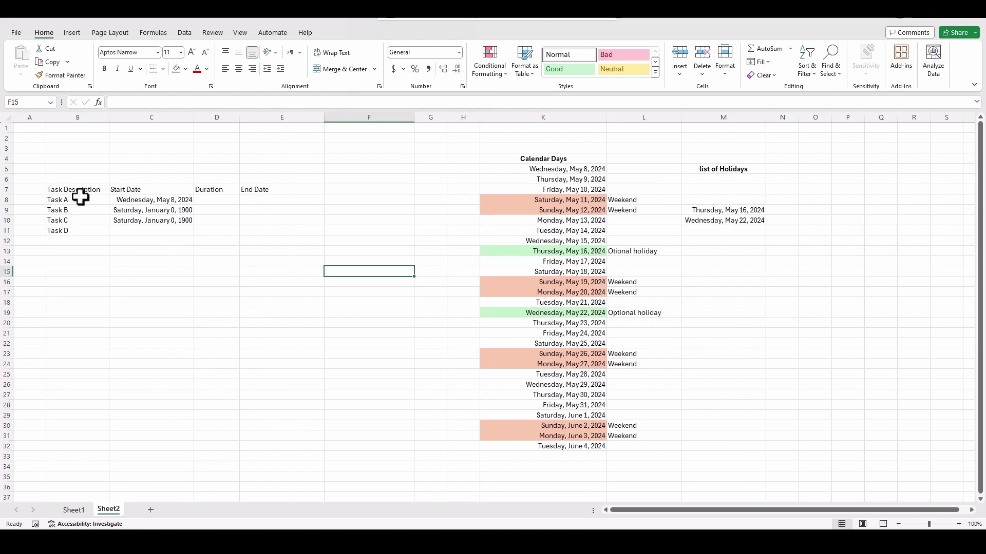
{"action": "left_click_drag", "start_coordinate": [115, 200], "coordinate": [159, 230]}
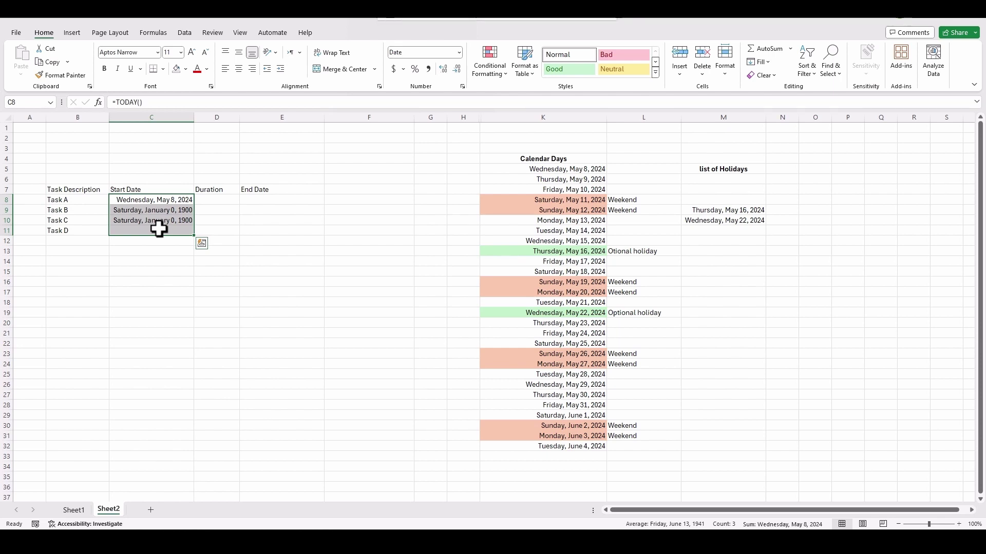
{"action": "left_click", "coordinate": [227, 200]}
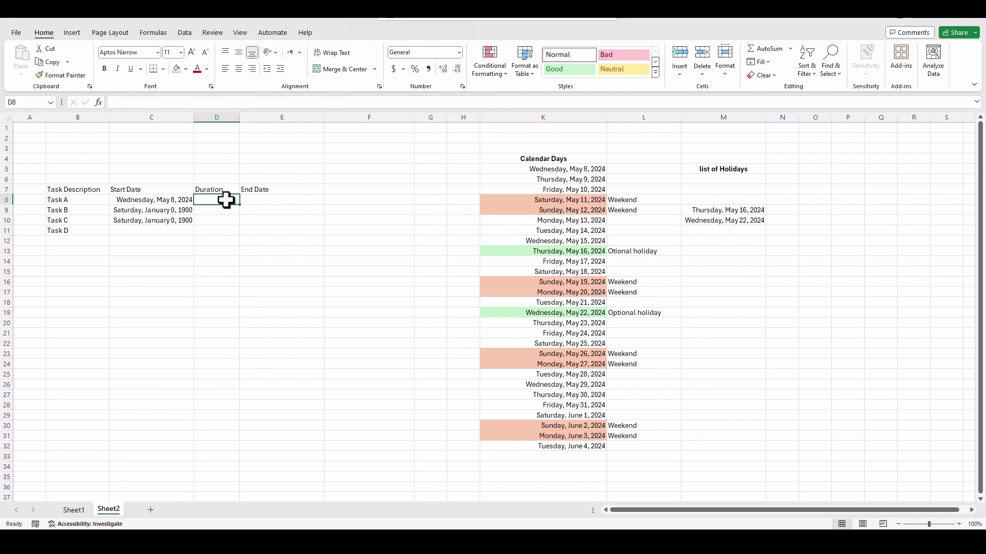
{"action": "type", "text": "3"}
{"action": "left_click", "coordinate": [225, 211]}
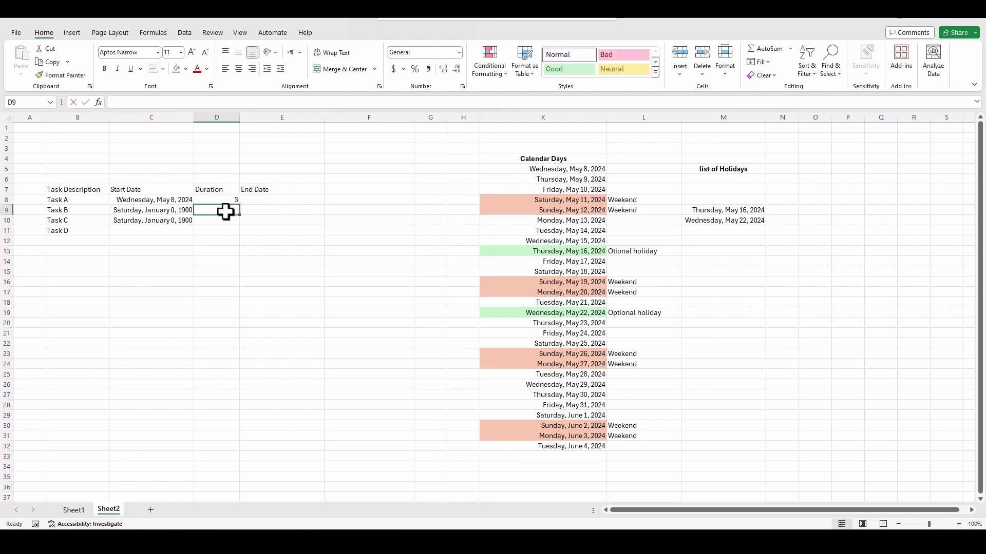
{"action": "type", "text": "3"}
{"action": "left_click", "coordinate": [228, 222]}
{"action": "type", "text": "4"}
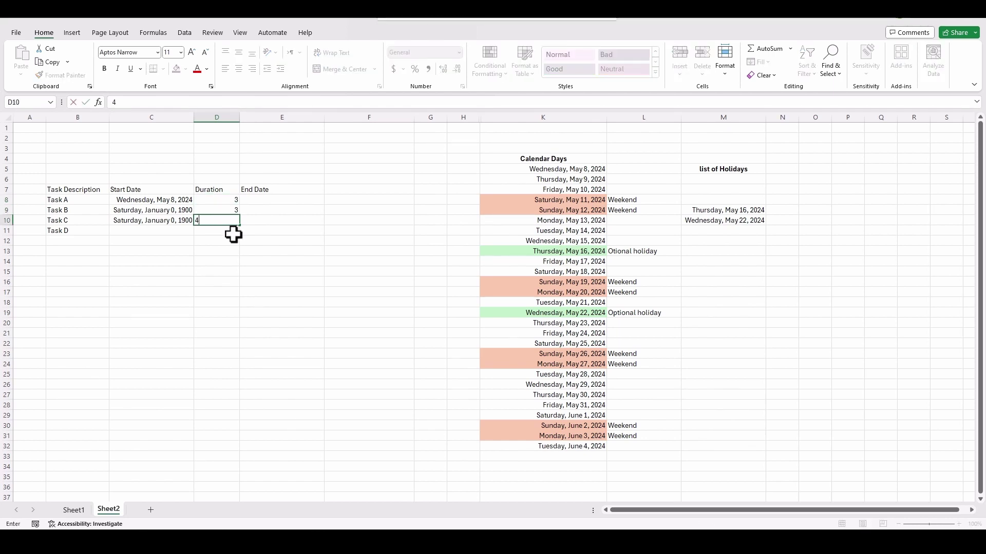
{"action": "left_click", "coordinate": [230, 239]}
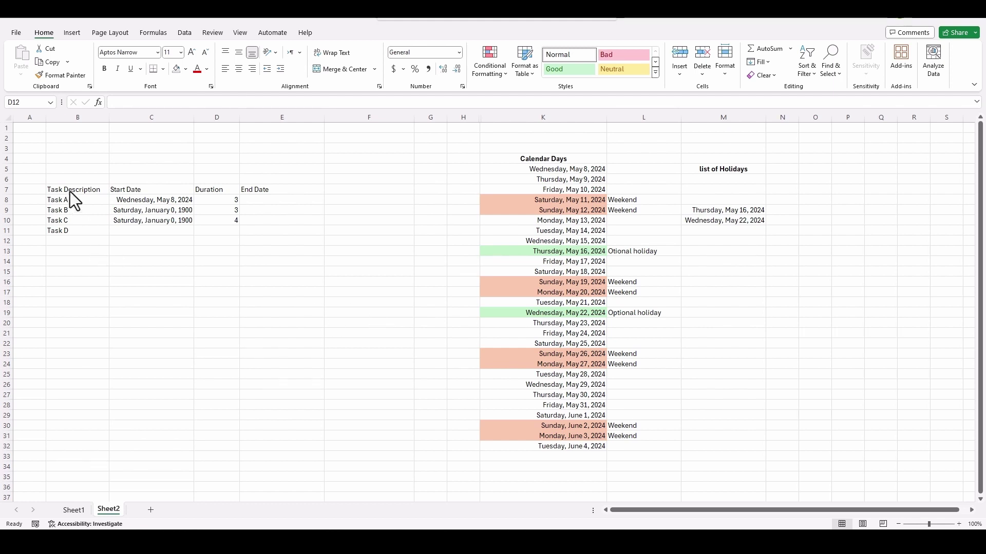
Delete the "Task D" entry from cell B11 of the task table
{"action": "left_click", "coordinate": [84, 191]}
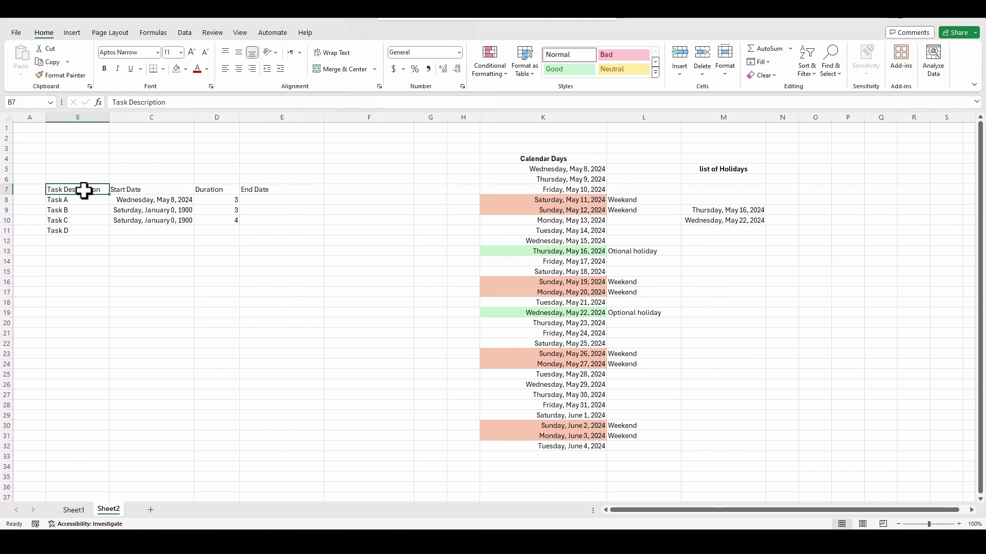
{"action": "left_click", "coordinate": [75, 230]}
{"action": "key", "text": "Delete"}
{"action": "left_click", "coordinate": [122, 239]}
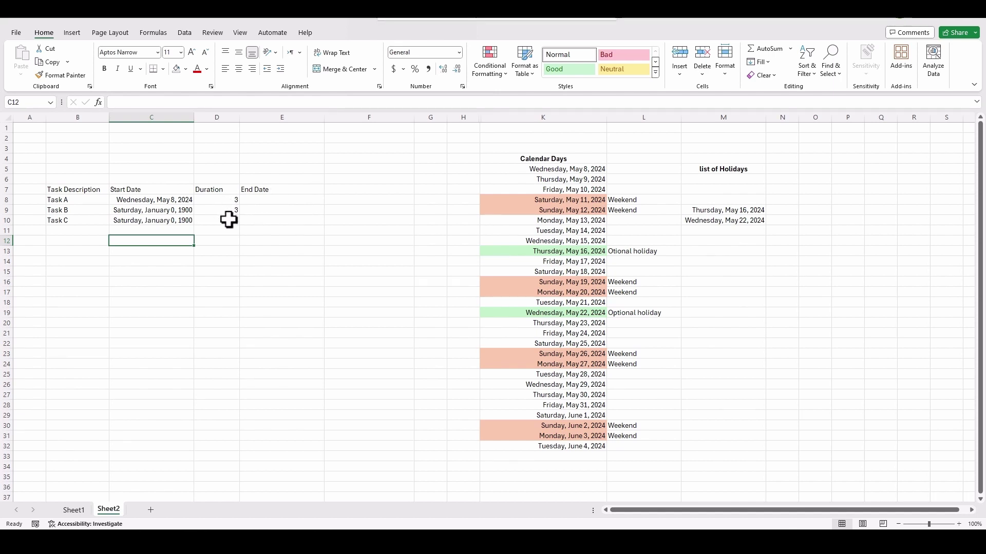
Extend the Duration header in D7 to read "Duration (days)"
{"action": "double_click", "coordinate": [227, 190]}
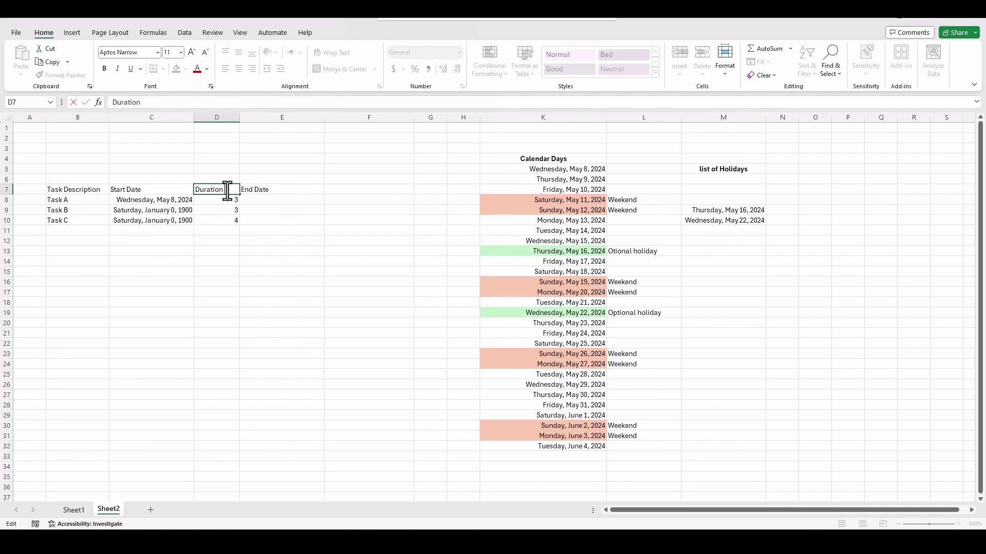
{"action": "type", "text": "(days"}
{"action": "left_click", "coordinate": [234, 273]}
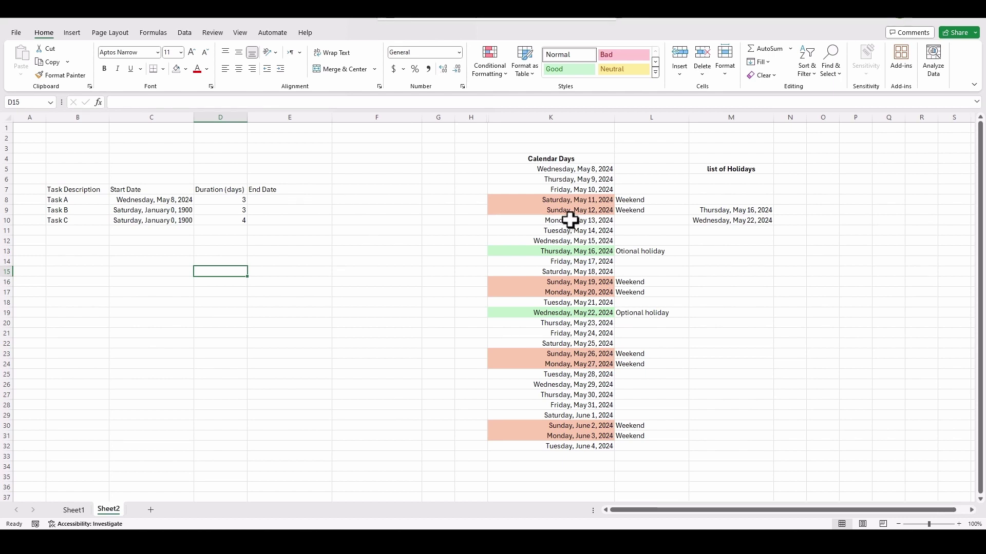
{"action": "mouse_move", "coordinate": [590, 169]}
{"action": "left_mouse_down"}
{"action": "mouse_move", "coordinate": [610, 448]}
{"action": "mouse_move", "coordinate": [594, 409]}
{"action": "left_mouse_up"}
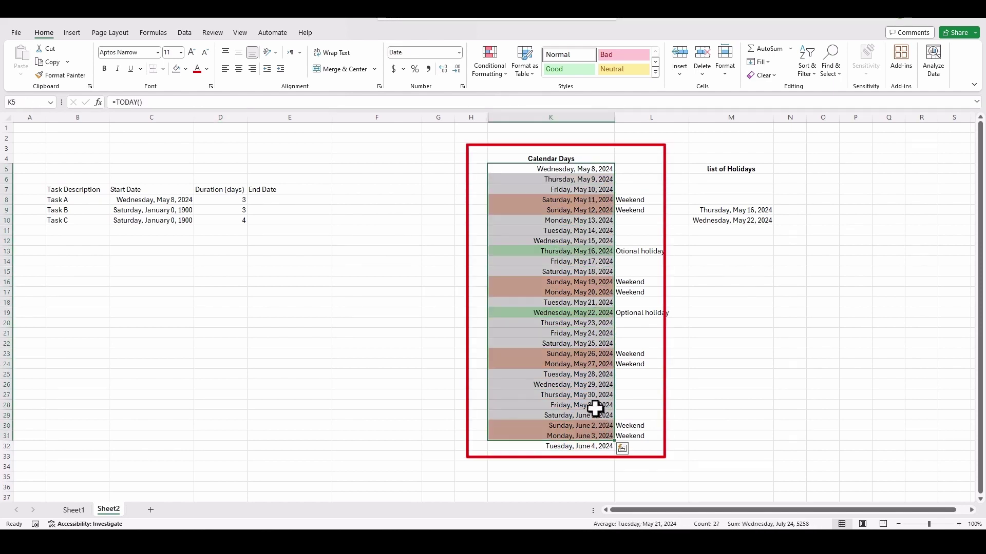
{"action": "left_click", "coordinate": [431, 296]}
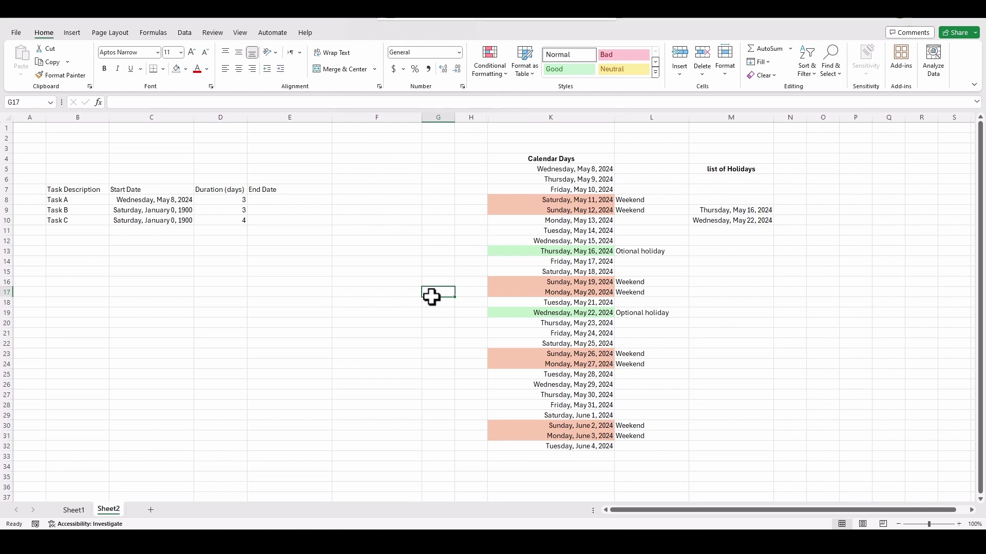
Calculate Task A's end date in E8 with =workday(C8,D8,M9:M10), using the listed holidays
{"action": "left_click", "coordinate": [293, 201]}
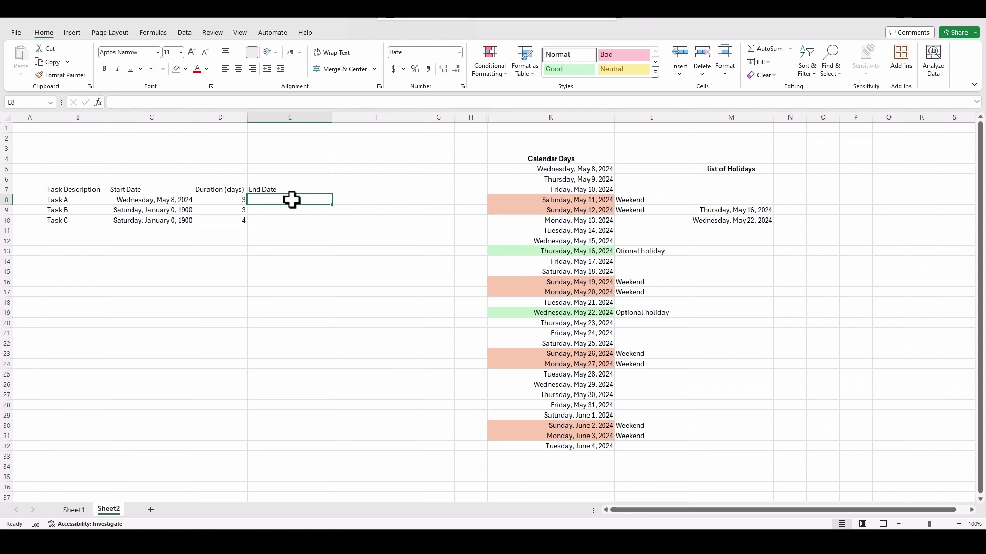
{"action": "type", "text": "="}
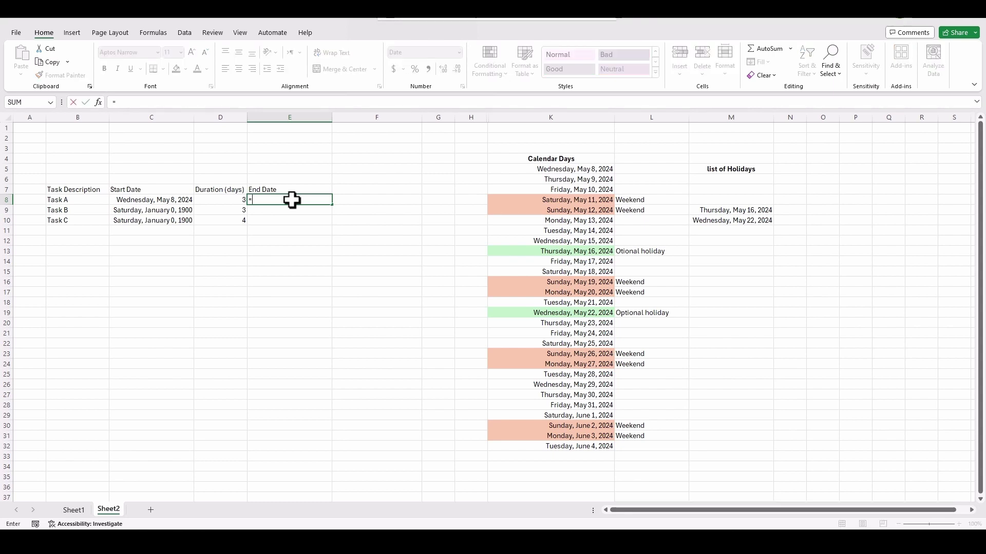
{"action": "type", "text": "day"}
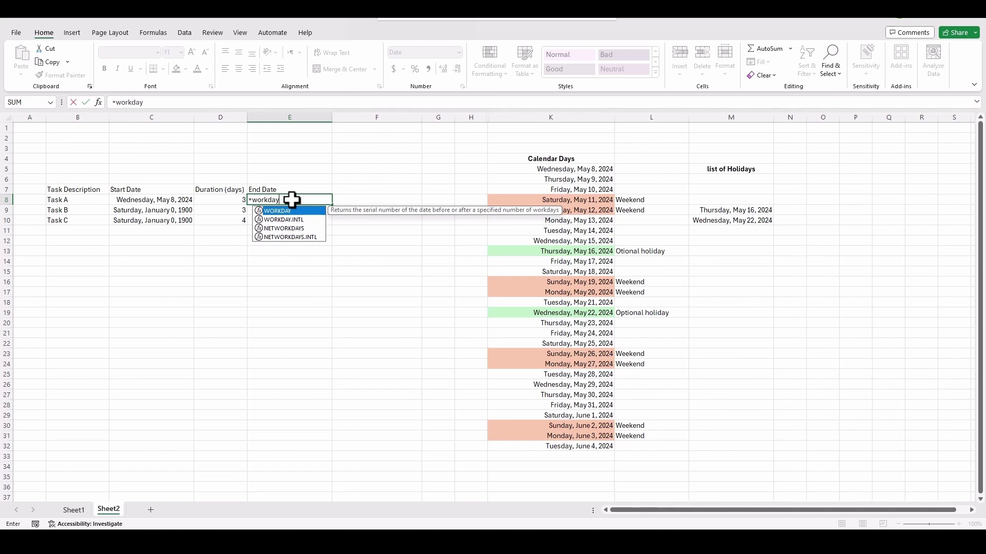
{"action": "type", "text": "("}
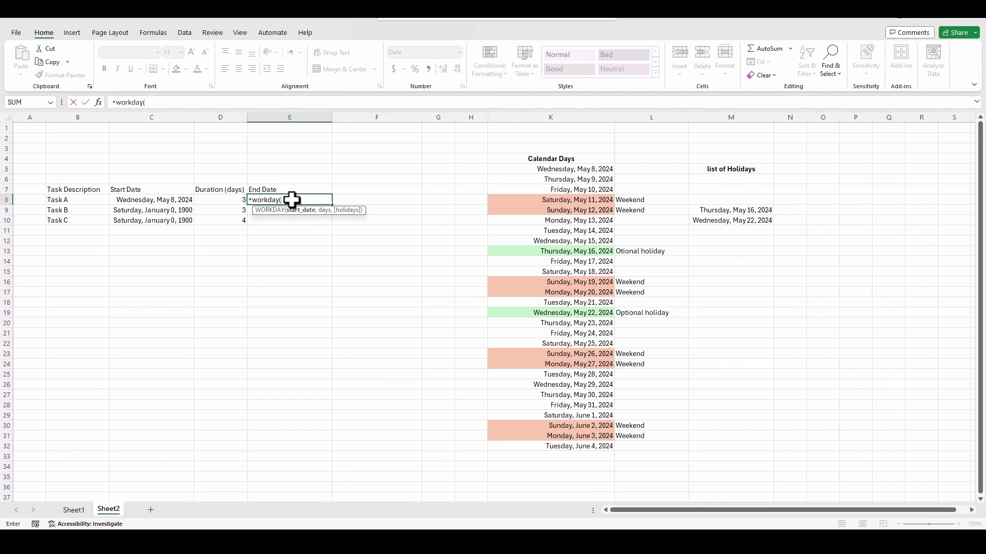
{"action": "left_click", "coordinate": [150, 199]}
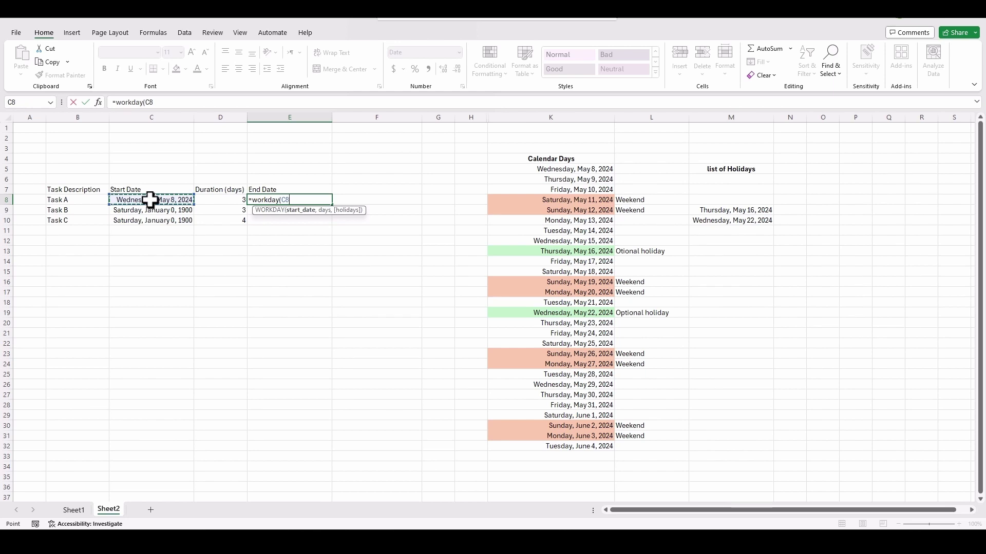
{"action": "type", "text": ","}
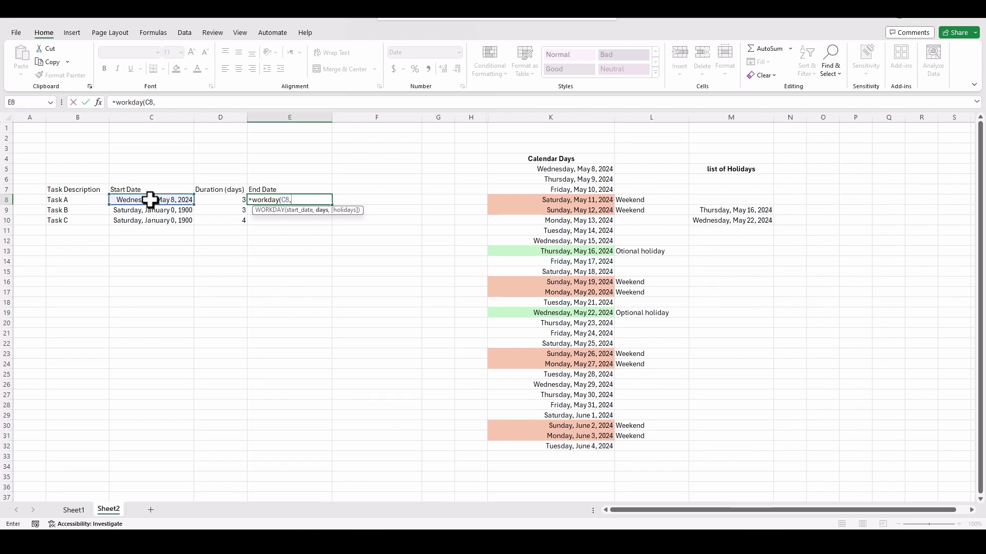
{"action": "left_click", "coordinate": [220, 200]}
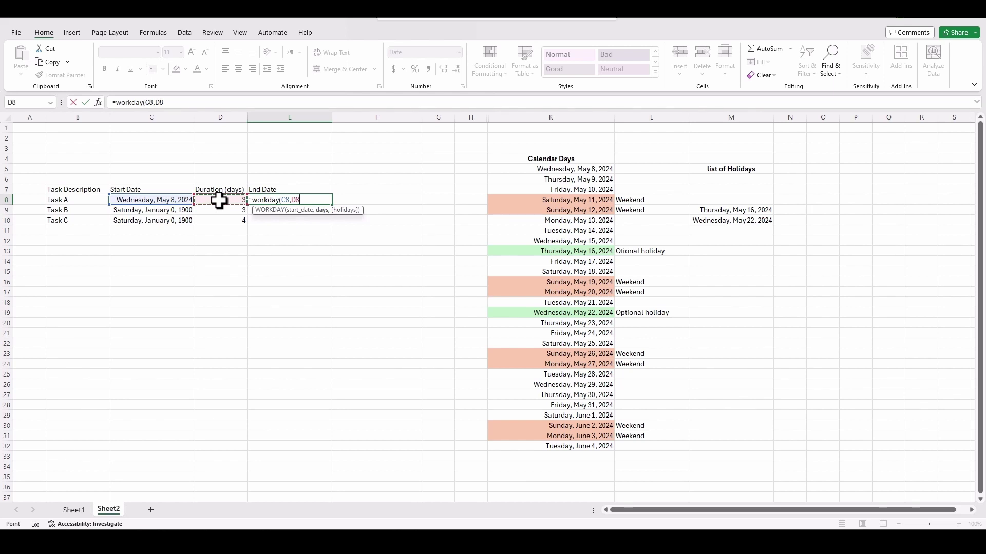
{"action": "type", "text": ","}
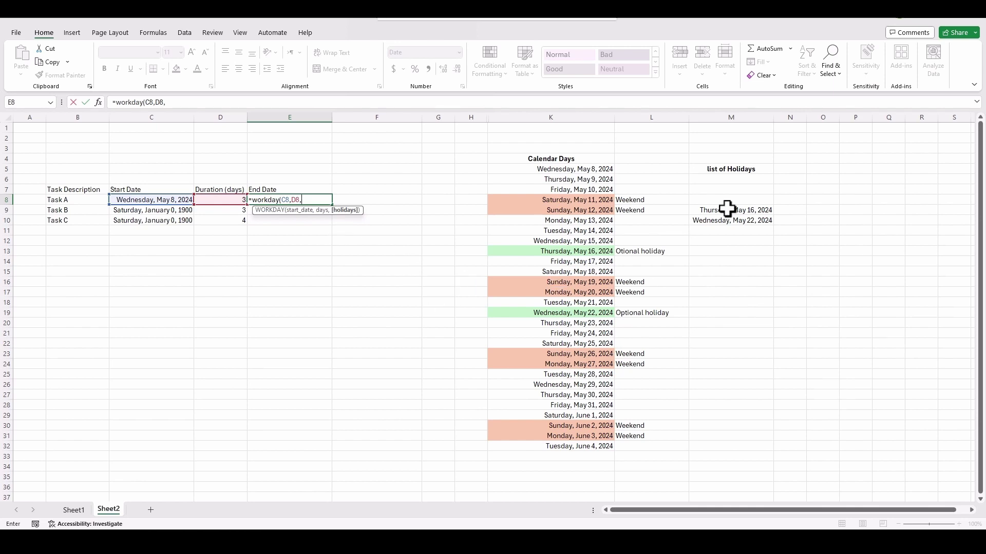
{"action": "left_click_drag", "start_coordinate": [729, 209], "coordinate": [733, 222]}
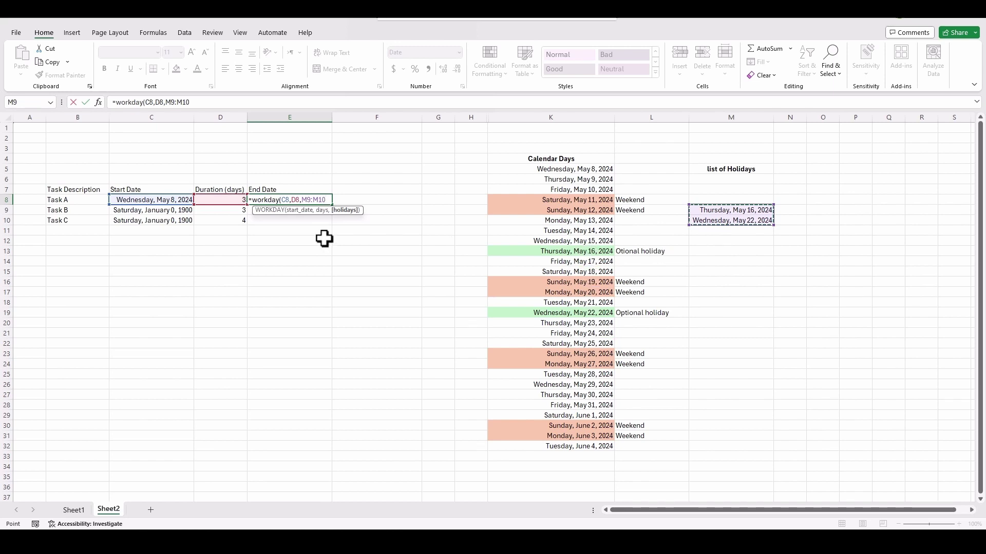
{"action": "type", "text": ")"}
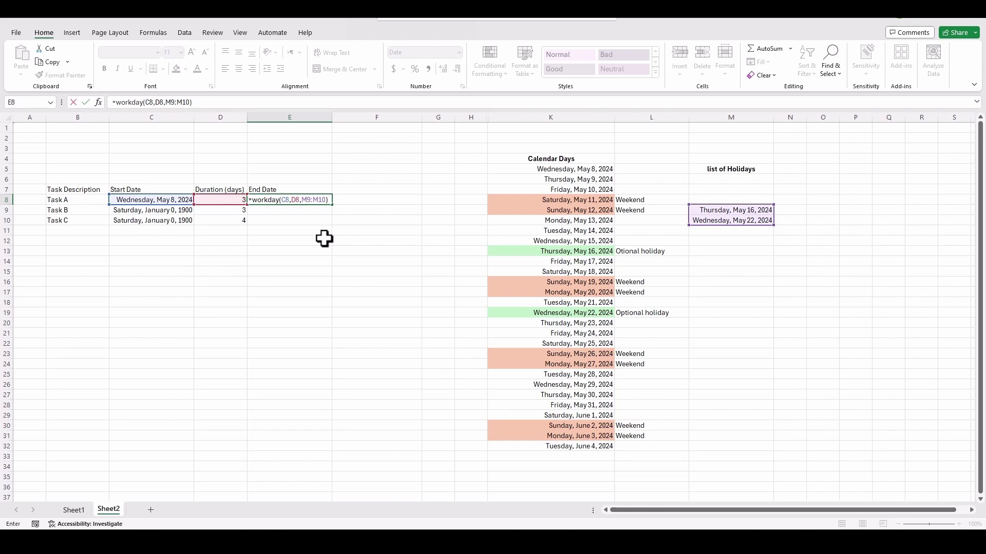
{"action": "key", "text": "Return"}
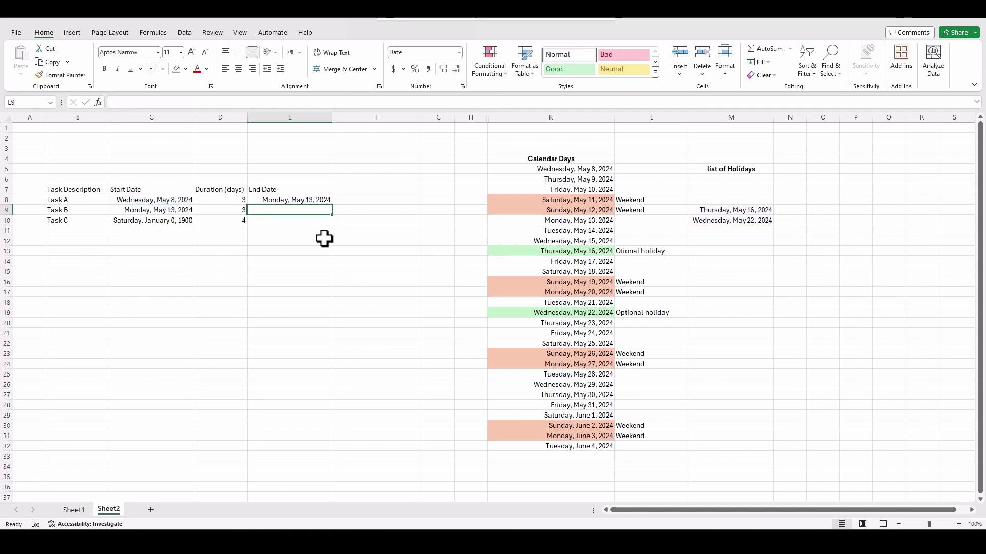
Clear the start dates of Task B and Task C in C9:C10, and enter =E8 in C9 as Task B's start date
{"action": "left_click_drag", "start_coordinate": [163, 210], "coordinate": [169, 224]}
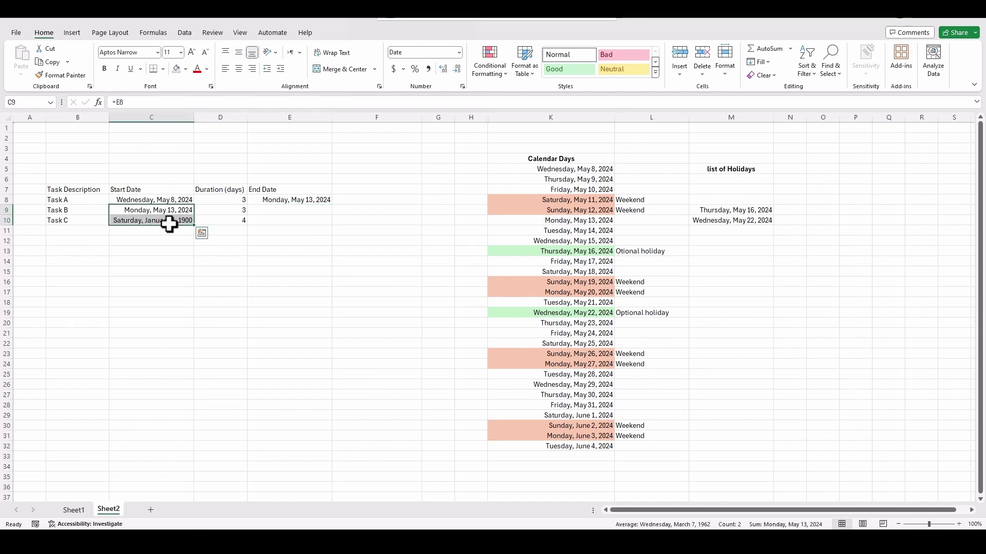
{"action": "key", "text": "Delete"}
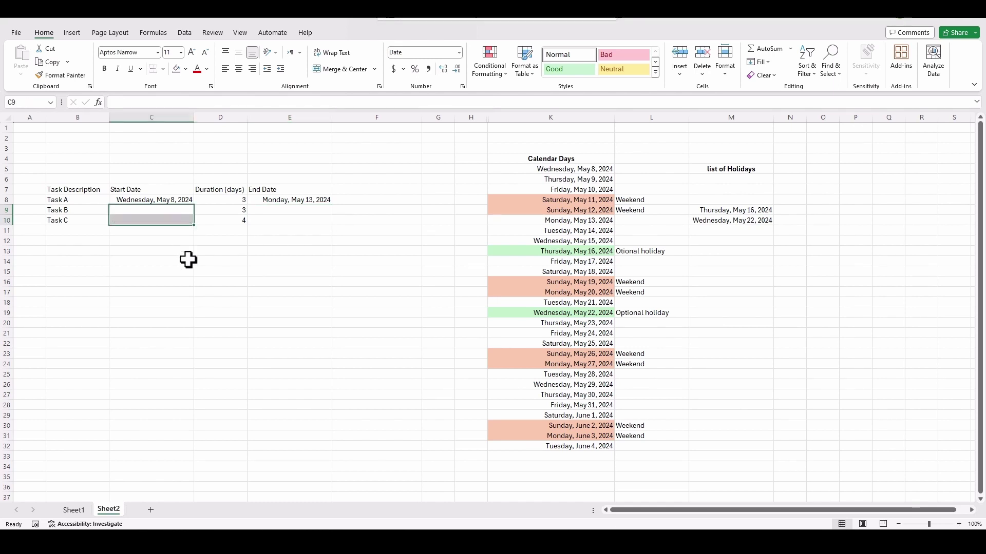
{"action": "left_click", "coordinate": [191, 282]}
{"action": "left_click", "coordinate": [173, 209]}
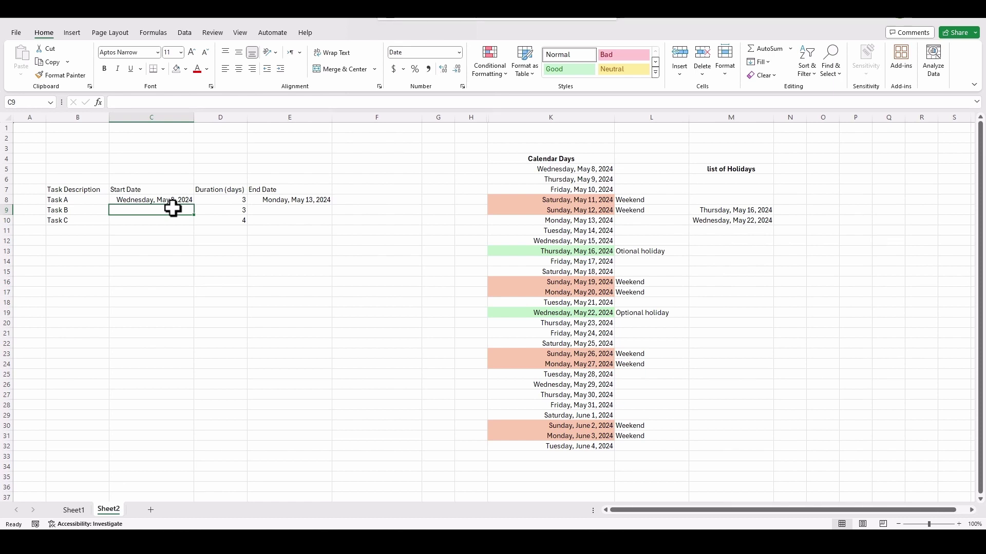
{"action": "type", "text": "="}
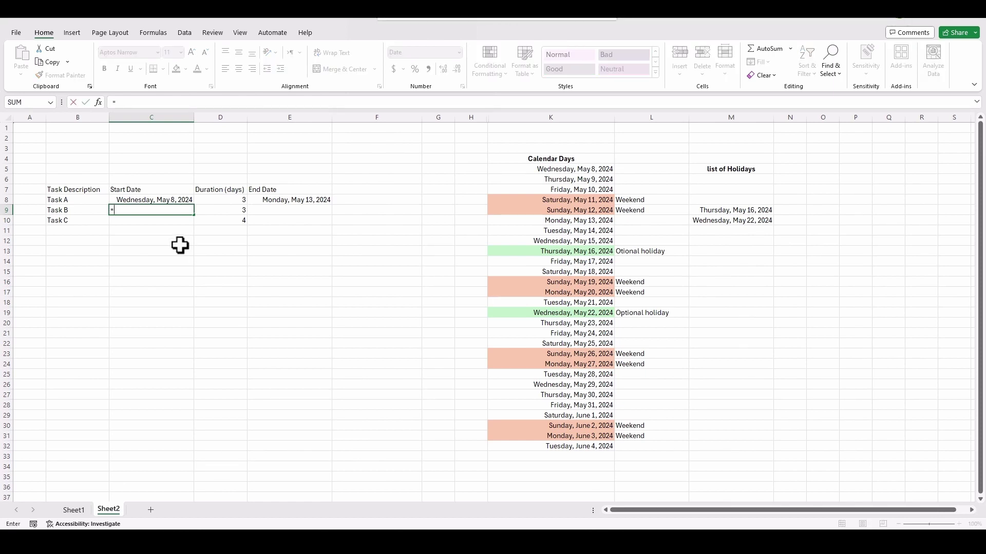
{"action": "left_click", "coordinate": [279, 201]}
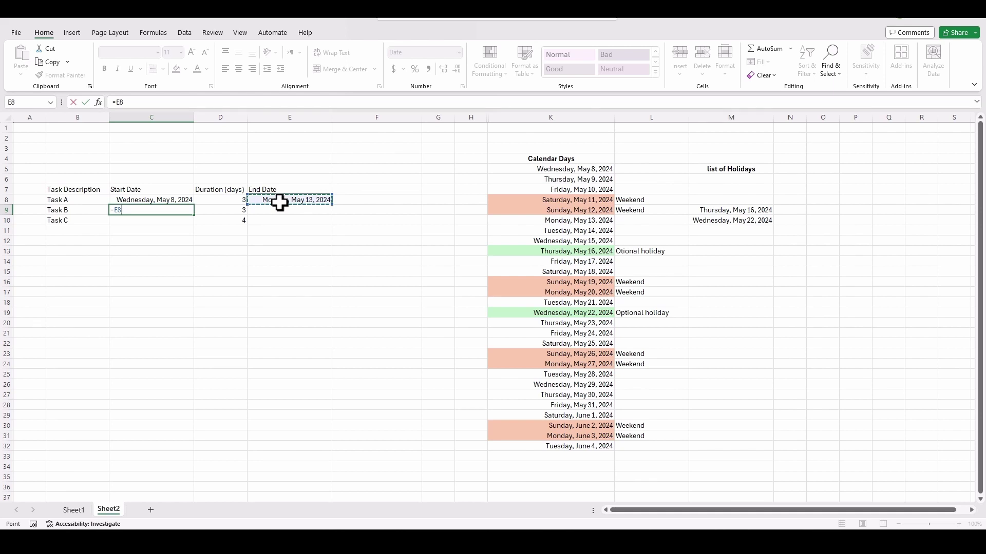
{"action": "key", "text": "Return"}
Calculate Task B's end date in E9 with =workday(C9,D9,M9:M10), using the listed holidays
{"action": "left_click", "coordinate": [282, 213]}
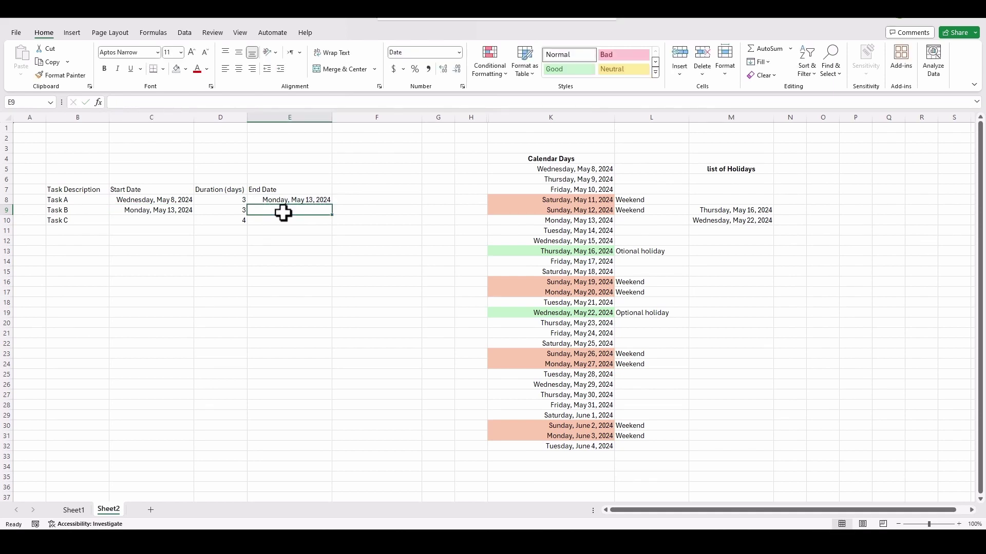
{"action": "type", "text": "="}
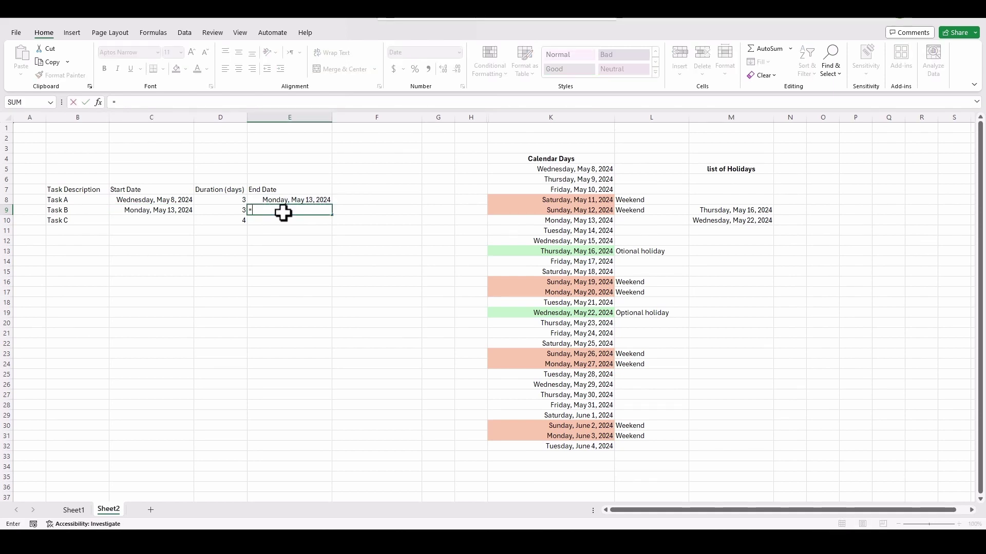
{"action": "type", "text": "wor"}
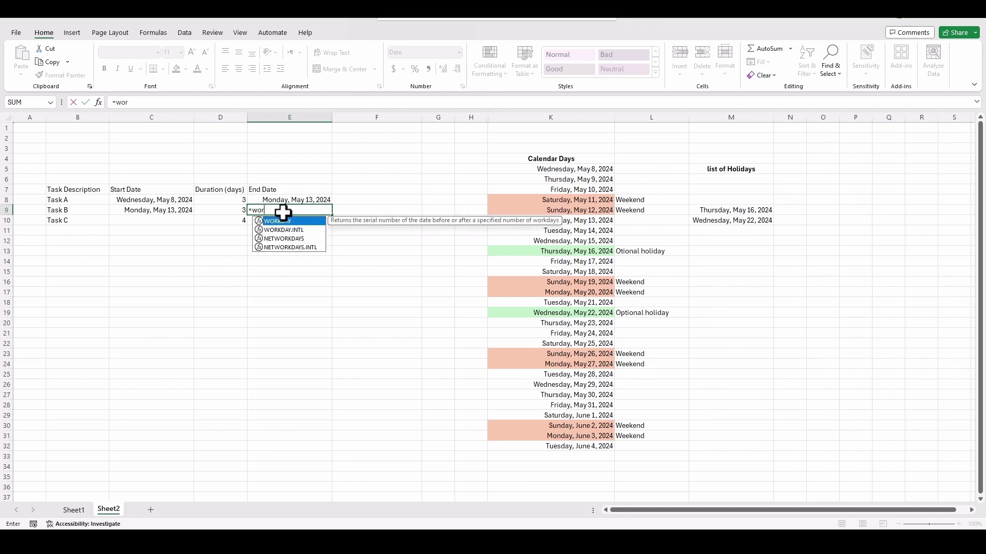
{"action": "type", "text": "kday("}
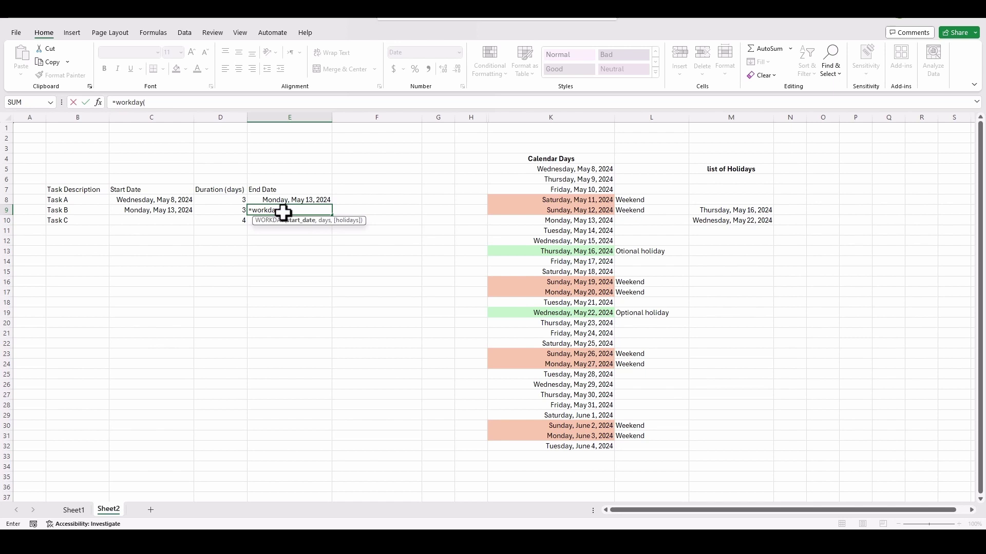
{"action": "left_click", "coordinate": [171, 210]}
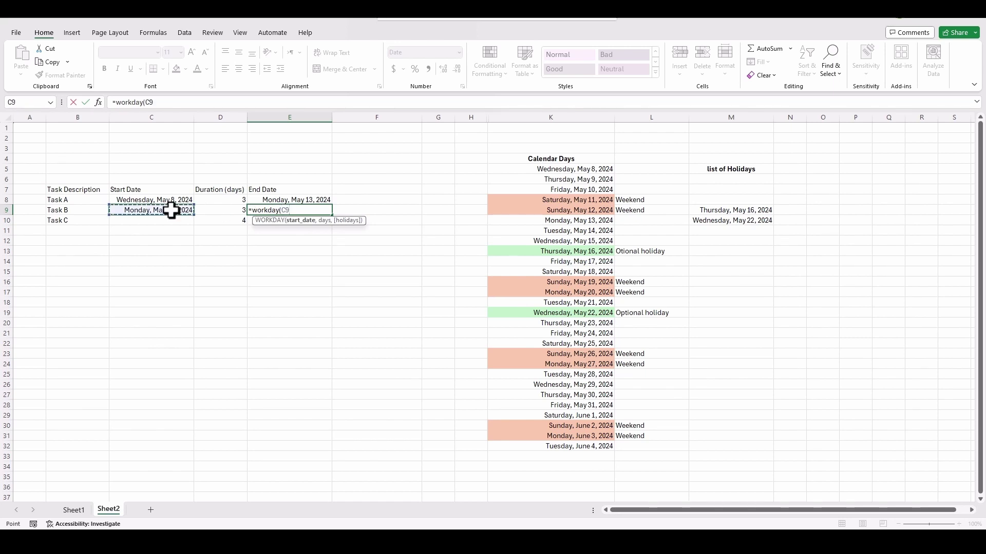
{"action": "type", "text": ","}
{"action": "left_click", "coordinate": [232, 208]}
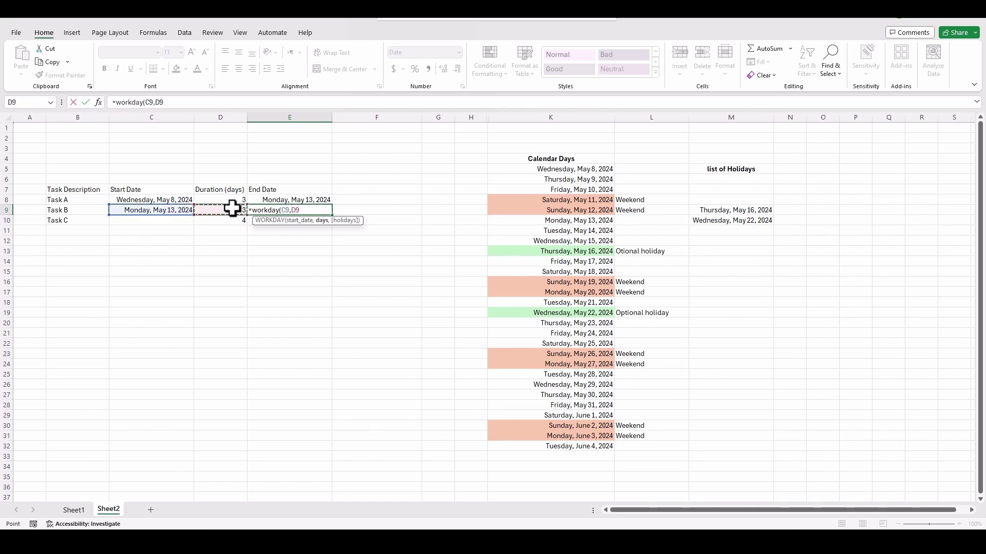
{"action": "type", "text": ","}
{"action": "left_click_drag", "start_coordinate": [739, 211], "coordinate": [740, 221]}
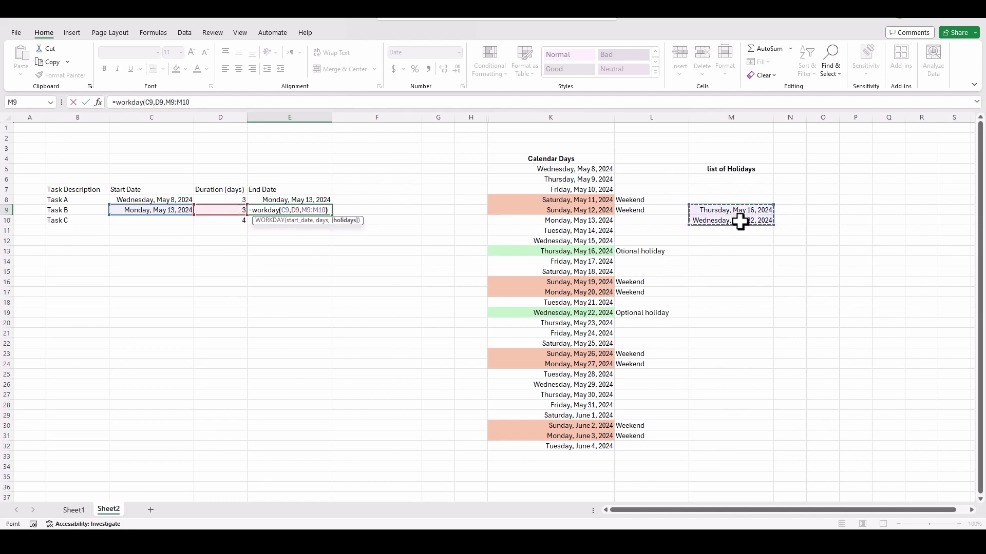
{"action": "type", "text": ")"}
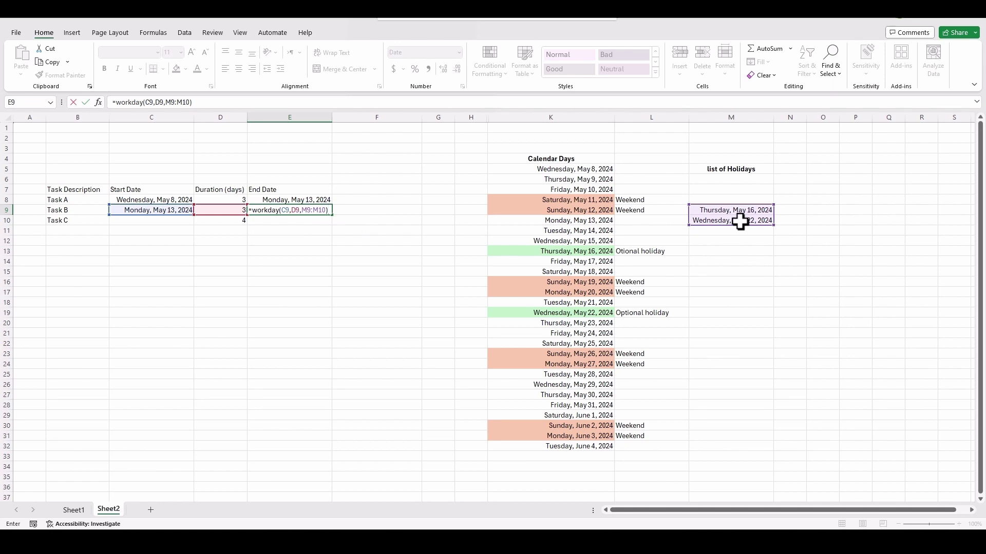
{"action": "key", "text": "Return"}
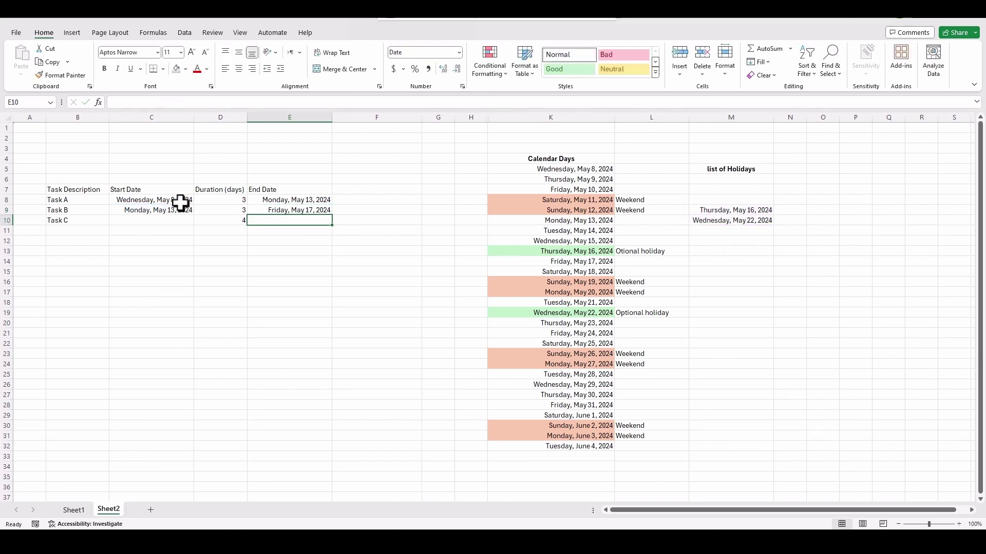
Check the end dates of Task A and Task B by counting working days through the Calendar Days list in K6:K14
{"action": "left_click", "coordinate": [593, 180]}
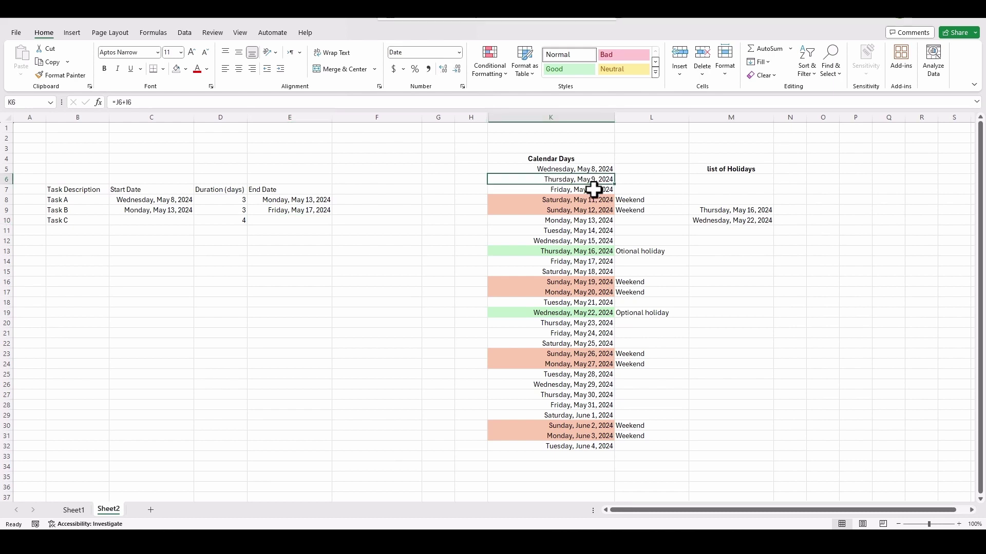
{"action": "left_click", "coordinate": [593, 189]}
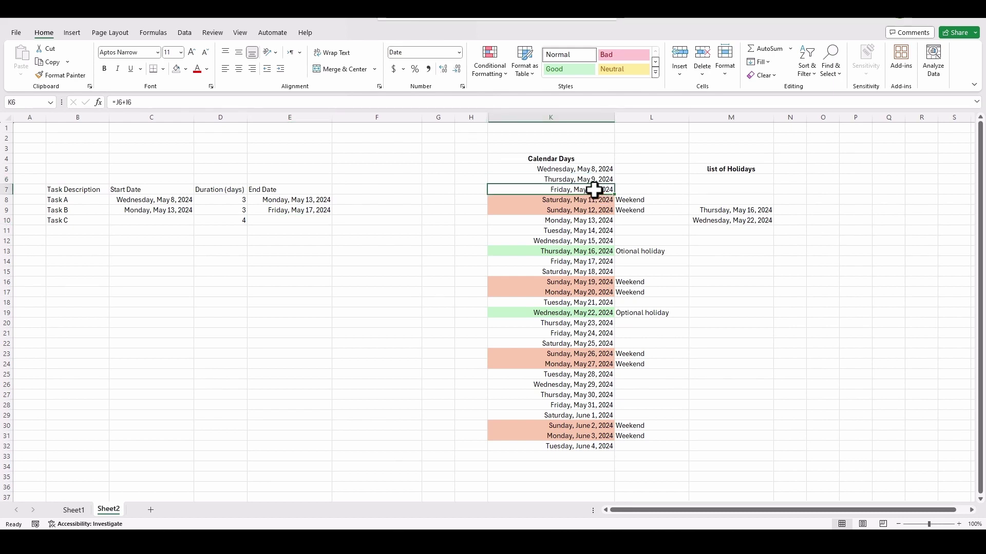
{"action": "left_click", "coordinate": [588, 222]}
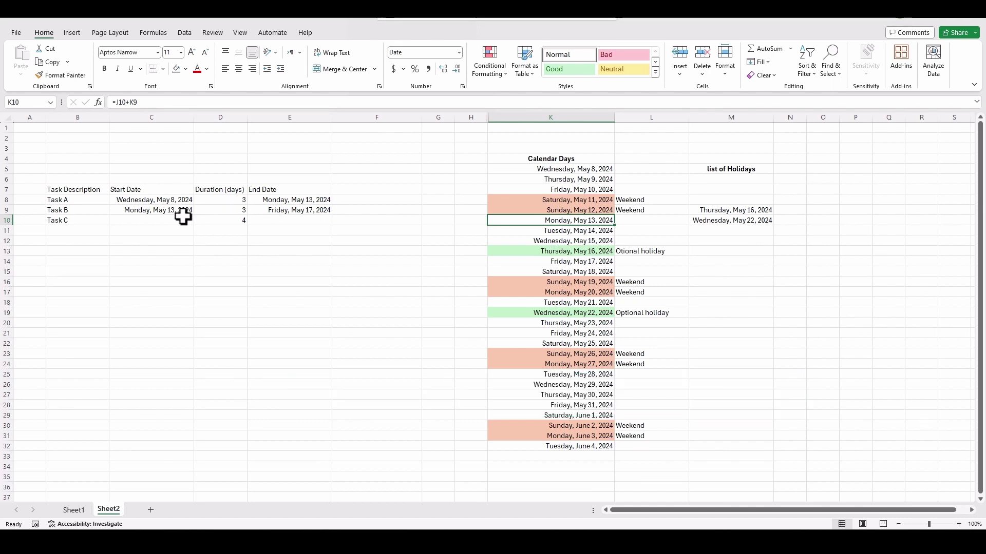
{"action": "left_click", "coordinate": [596, 231]}
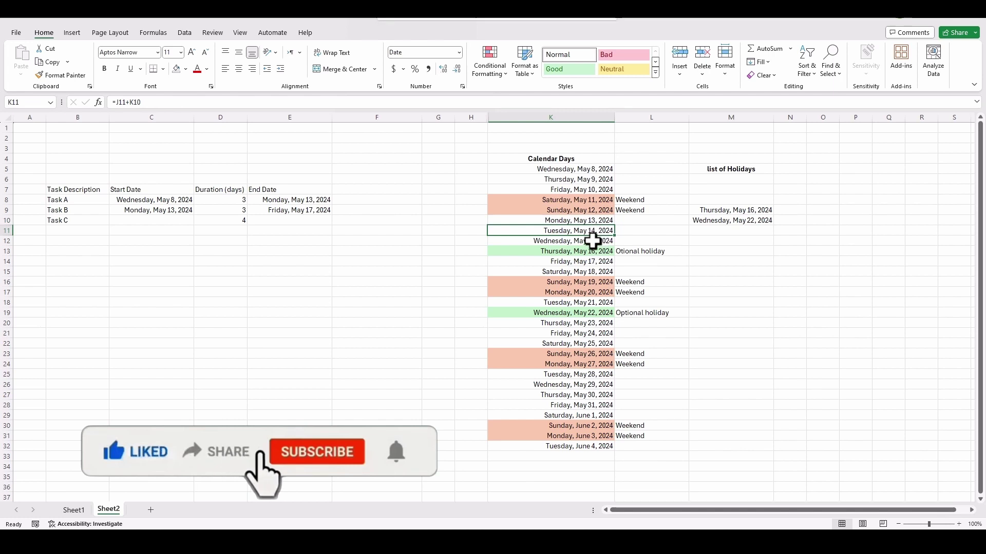
{"action": "left_click", "coordinate": [595, 240]}
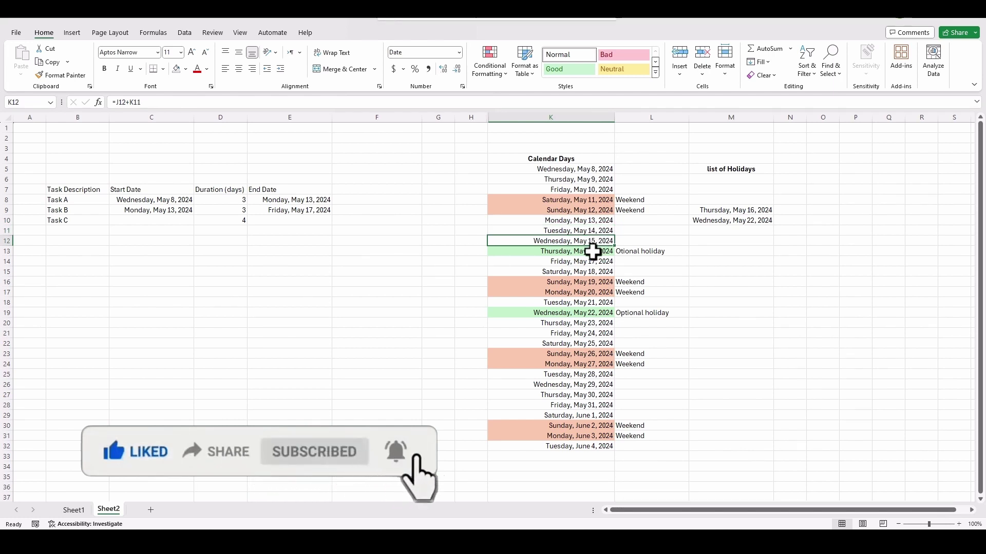
{"action": "left_click", "coordinate": [592, 251]}
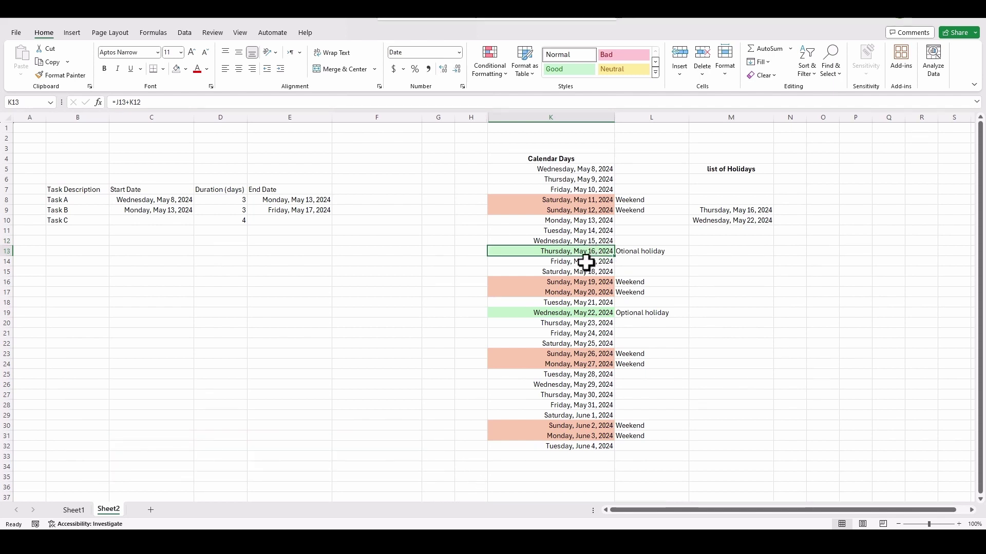
{"action": "left_click", "coordinate": [586, 262]}
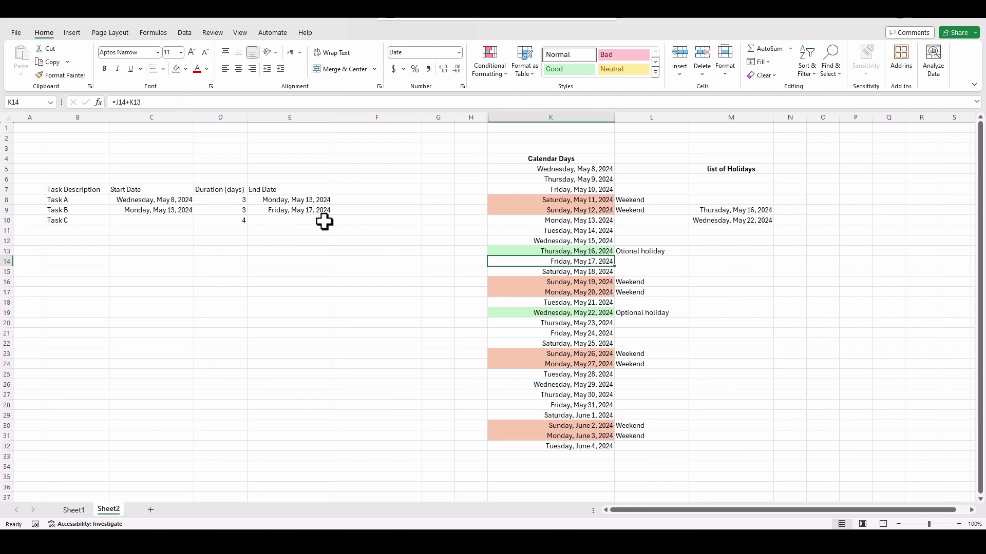
Link Task C's start date in C10 to Task B's end date with =E9
{"action": "left_click", "coordinate": [165, 220]}
{"action": "type", "text": "="}
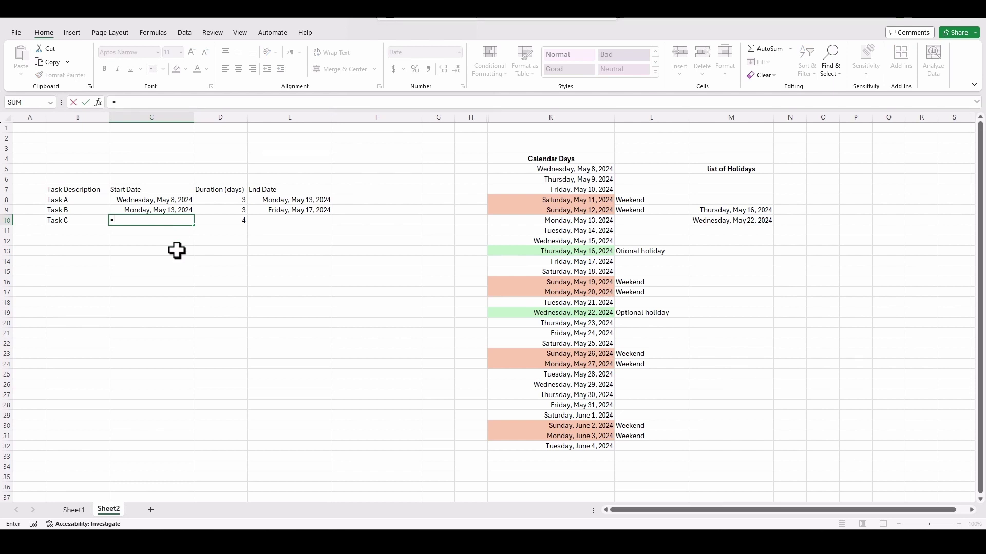
{"action": "left_click", "coordinate": [276, 210]}
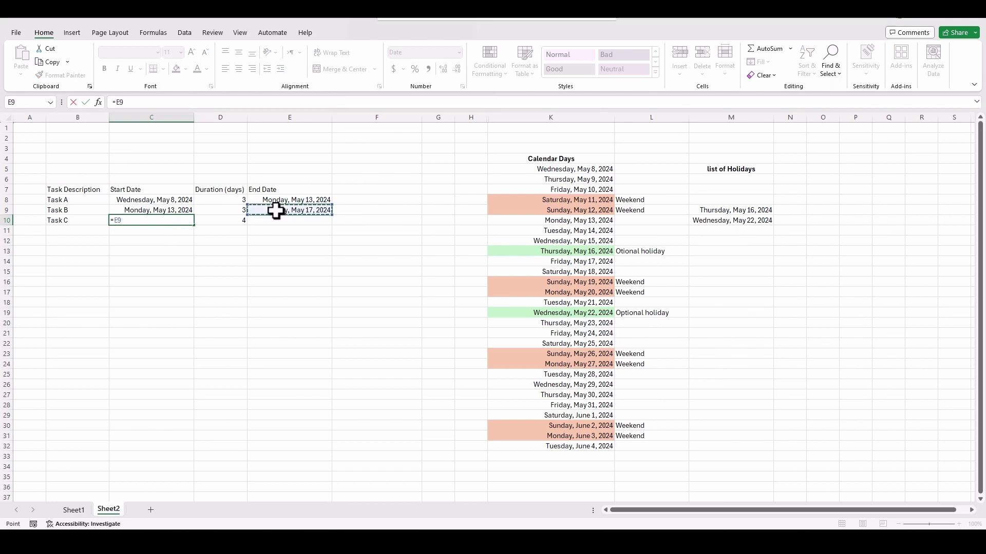
{"action": "key", "text": "Return"}
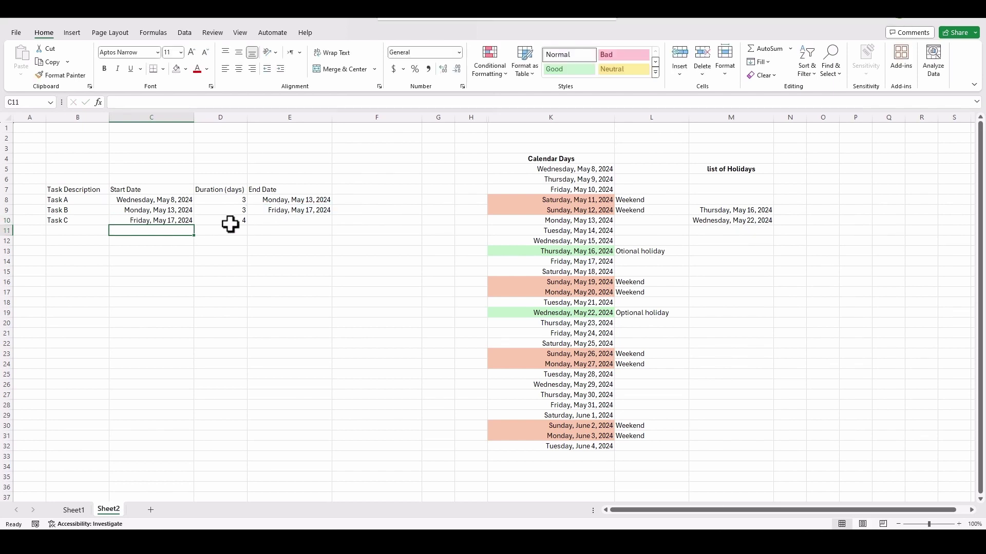
Calculate Task C's end date in E10 with =workday(C10,D10,M9:M10), using the listed holidays
{"action": "left_click", "coordinate": [286, 220]}
{"action": "type", "text": "="}
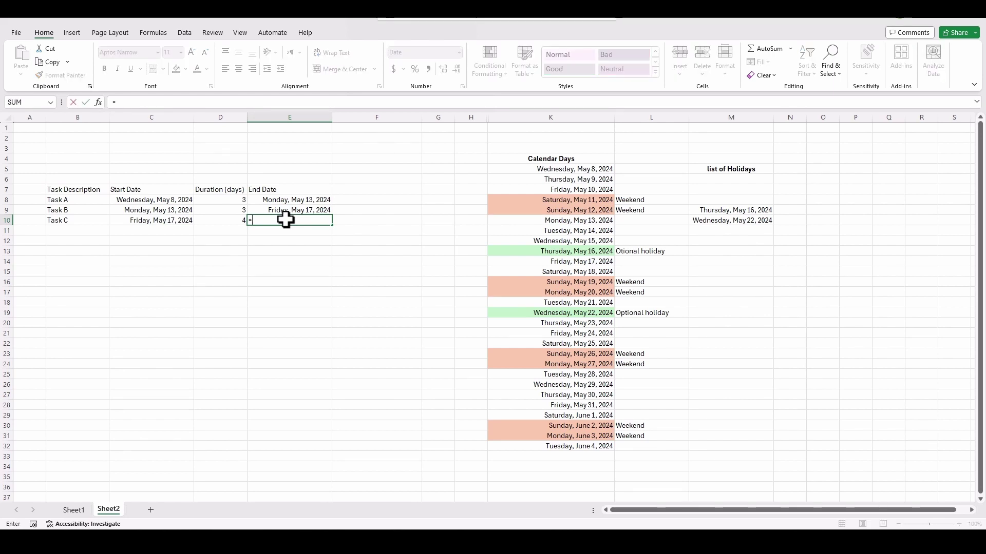
{"action": "type", "text": "workday("}
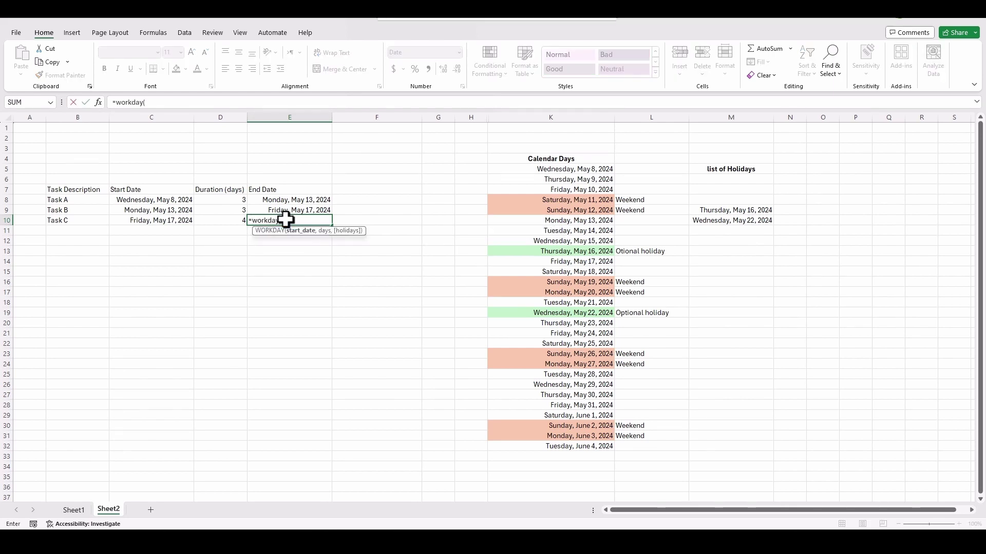
{"action": "left_click", "coordinate": [170, 221]}
{"action": "type", "text": ","}
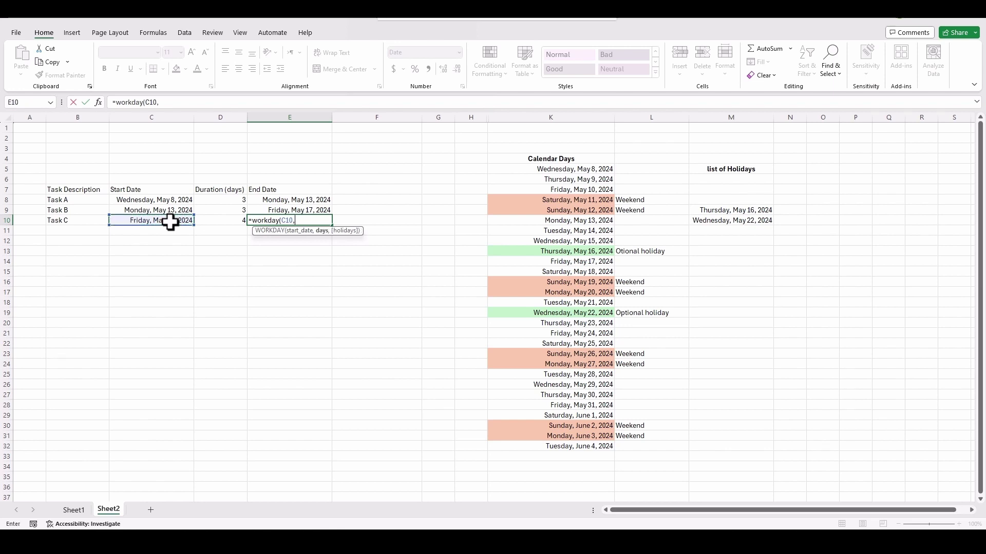
{"action": "left_click", "coordinate": [229, 219]}
{"action": "type", "text": ","}
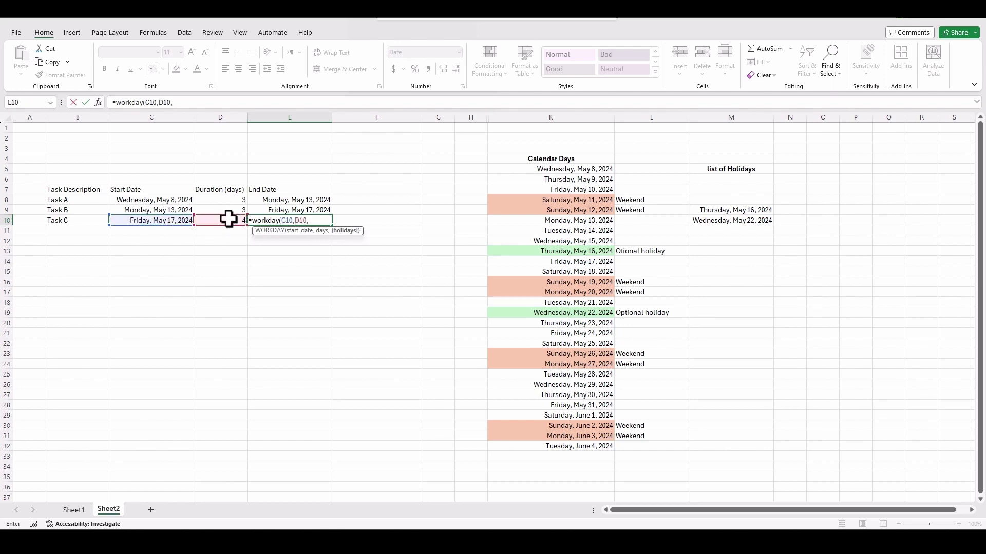
{"action": "left_click_drag", "start_coordinate": [710, 210], "coordinate": [711, 218]}
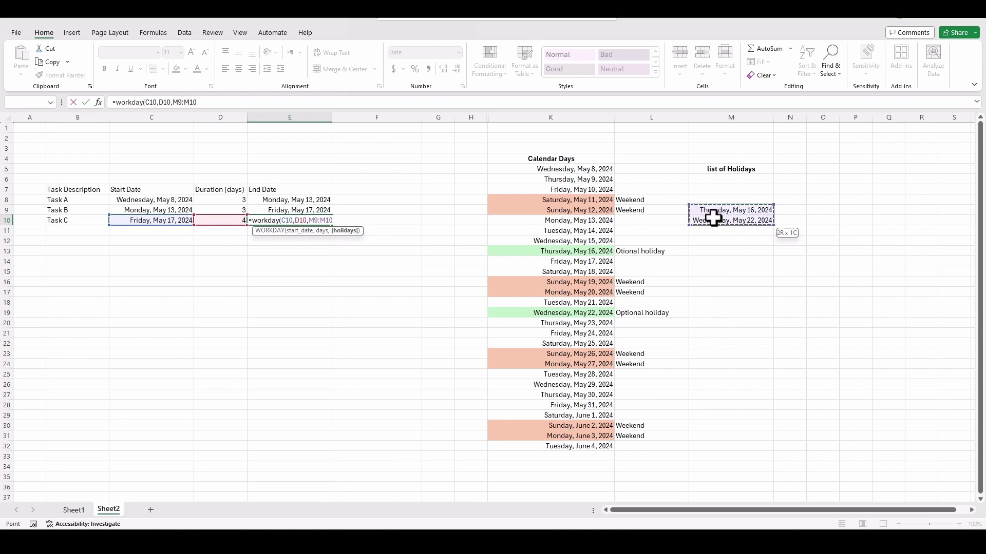
{"action": "type", "text": ")"}
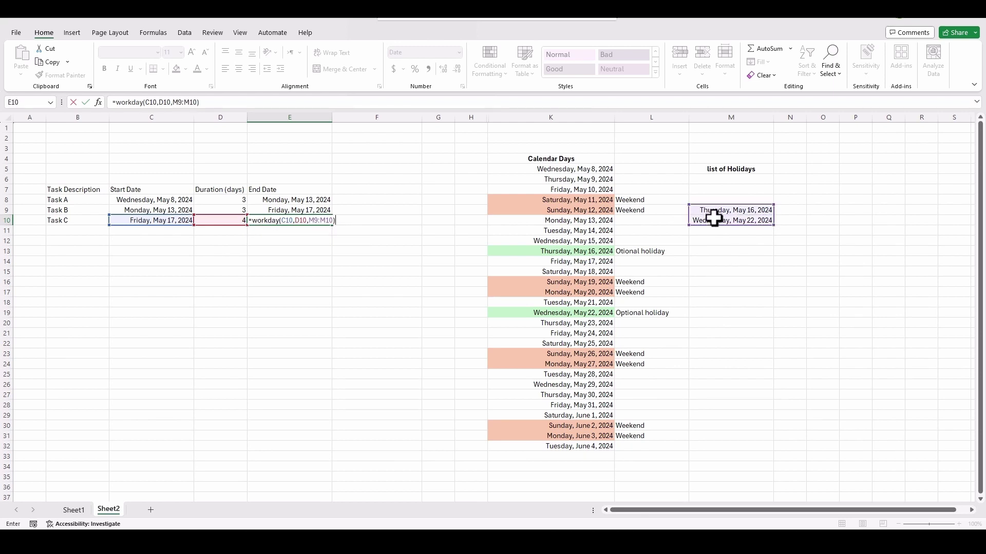
{"action": "key", "text": "Return"}
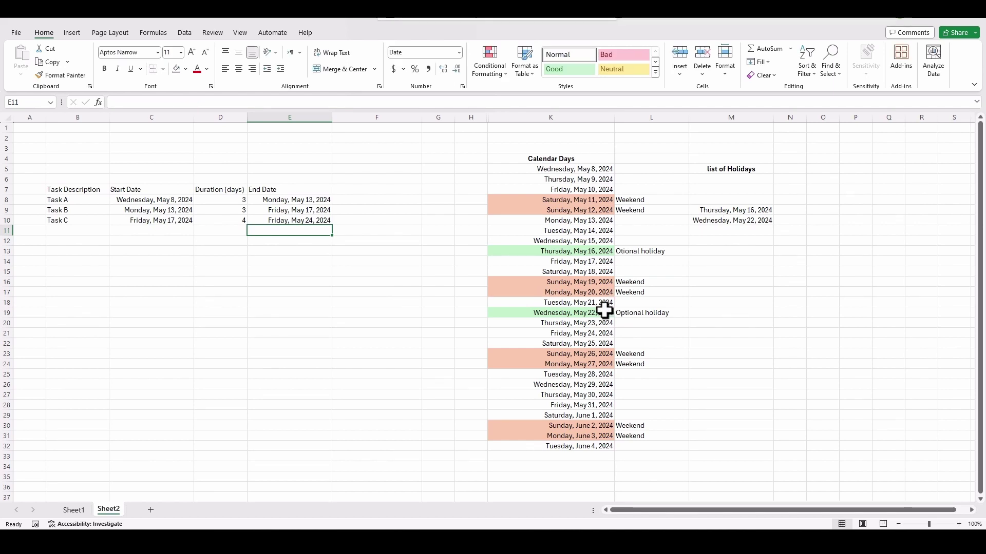
Check Task C's end date by counting working days through the Calendar Days list in K14:K21, skipping weekends and the holiday
{"action": "left_click", "coordinate": [595, 262]}
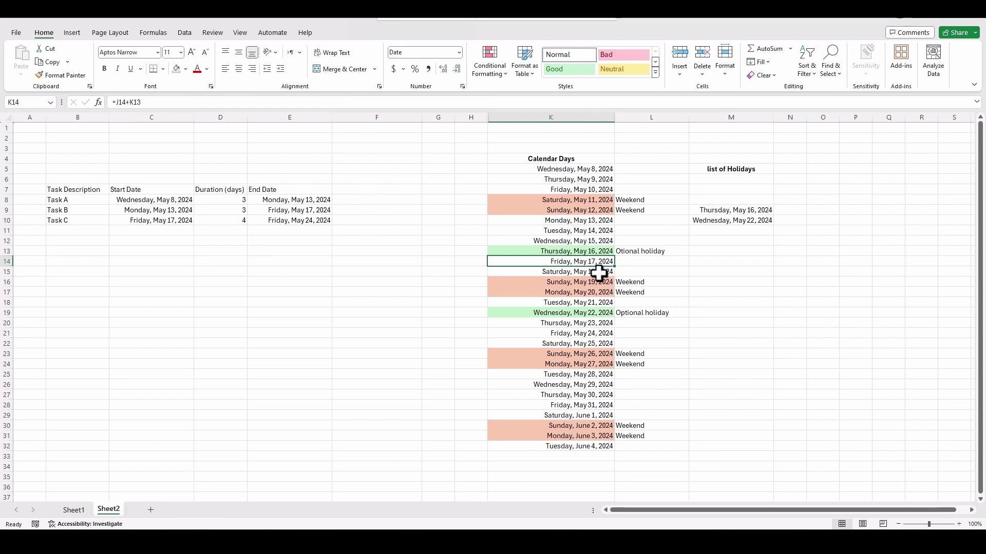
{"action": "left_click", "coordinate": [597, 272]}
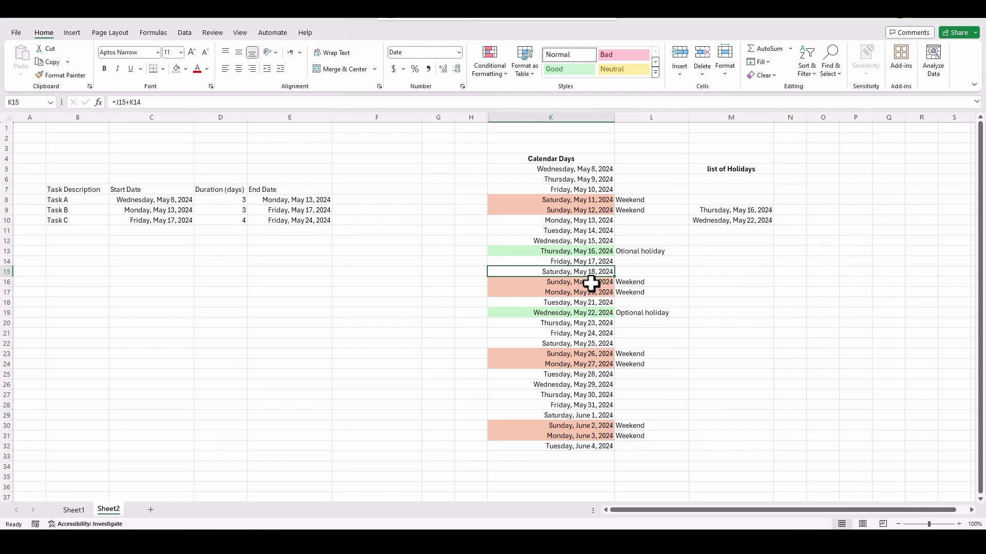
{"action": "left_click", "coordinate": [591, 284]}
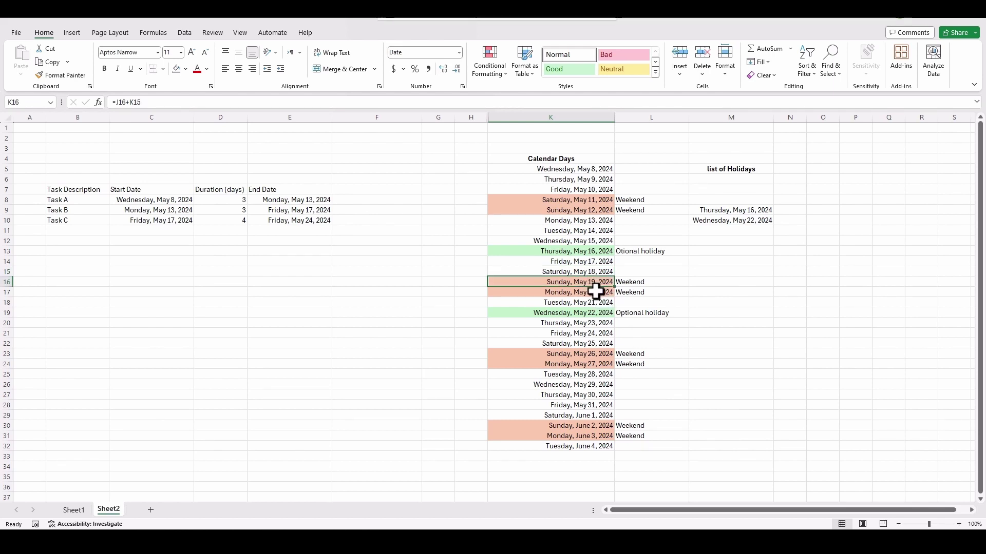
{"action": "left_click", "coordinate": [594, 291]}
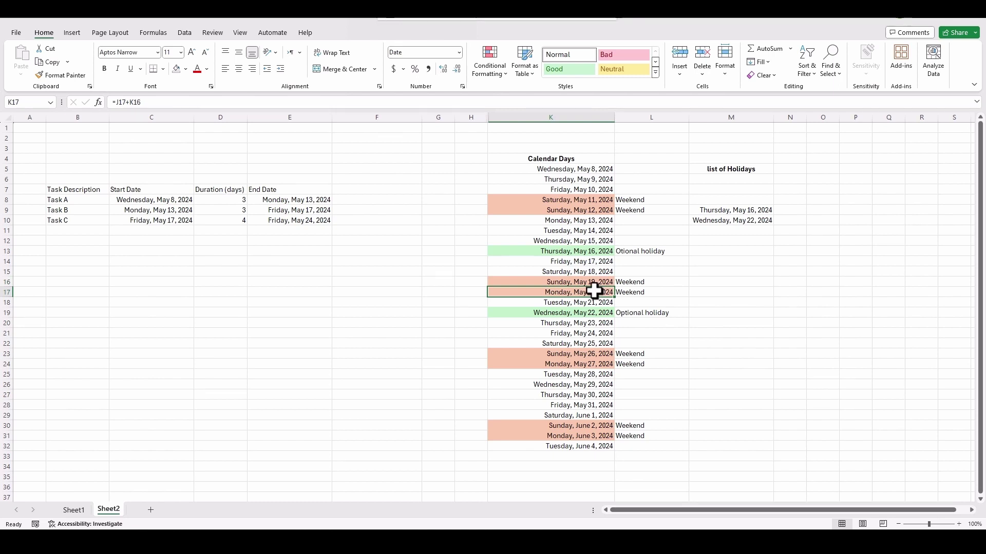
{"action": "left_click", "coordinate": [595, 301]}
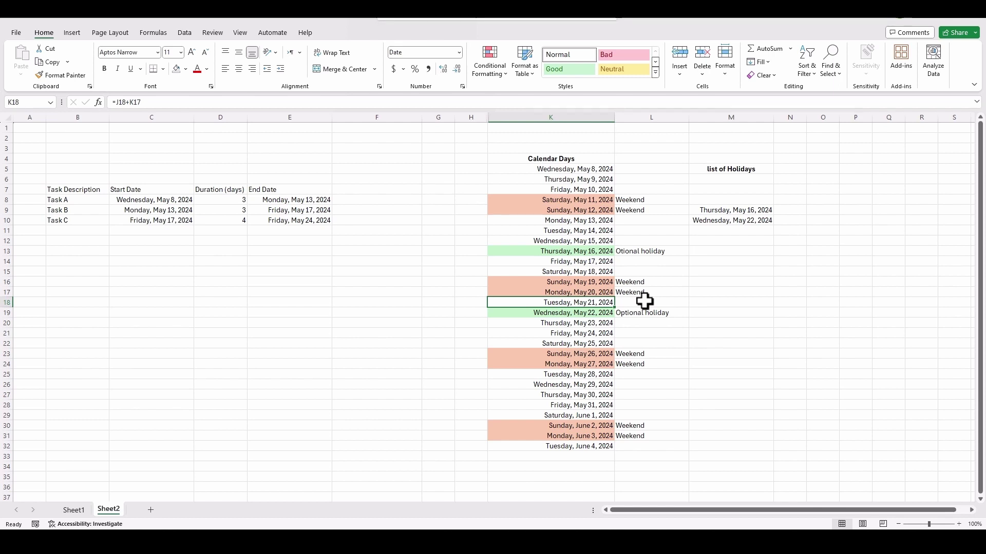
{"action": "left_click", "coordinate": [595, 323]}
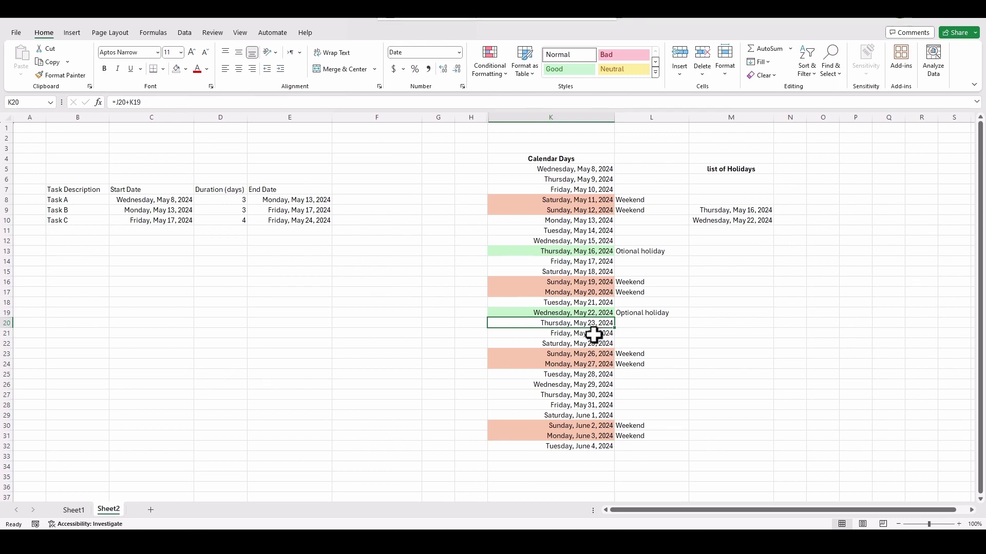
{"action": "left_click", "coordinate": [593, 335]}
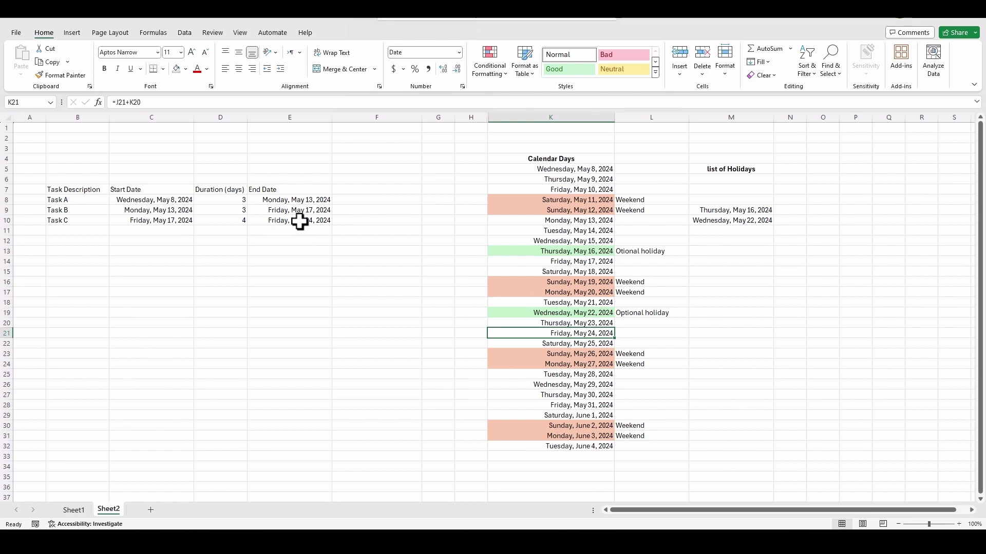
{"action": "left_click", "coordinate": [390, 210]}
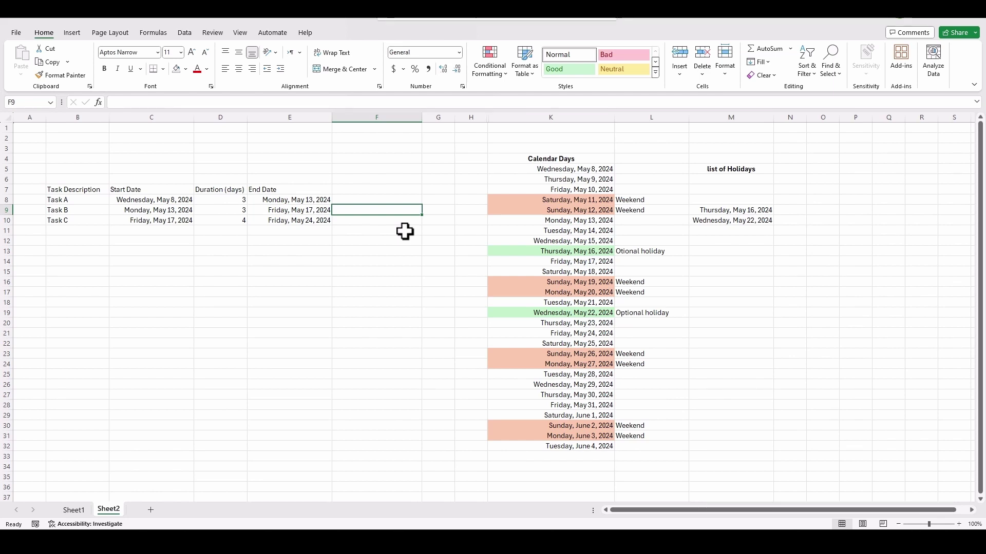
{"action": "double_click", "coordinate": [400, 212]}
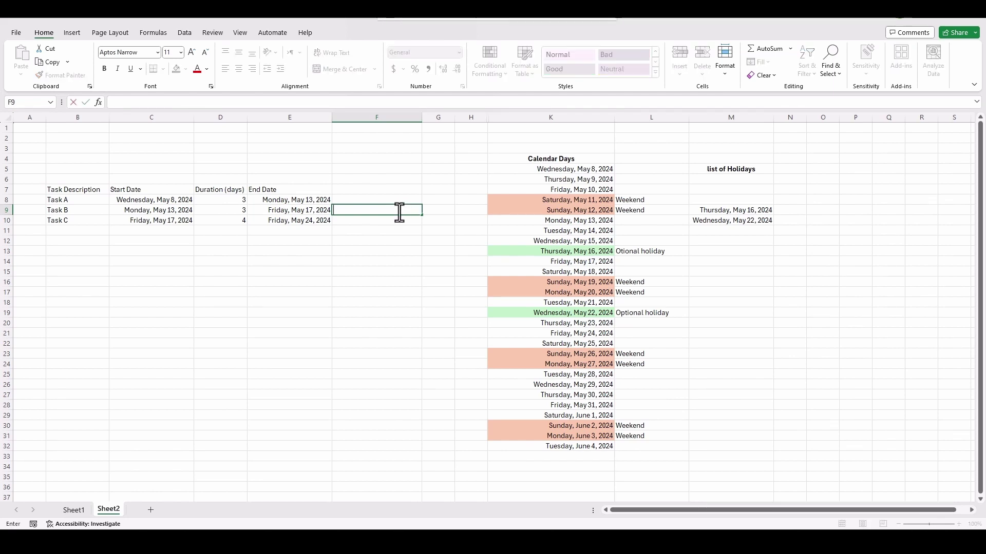
{"action": "type", "text": "=wr"}
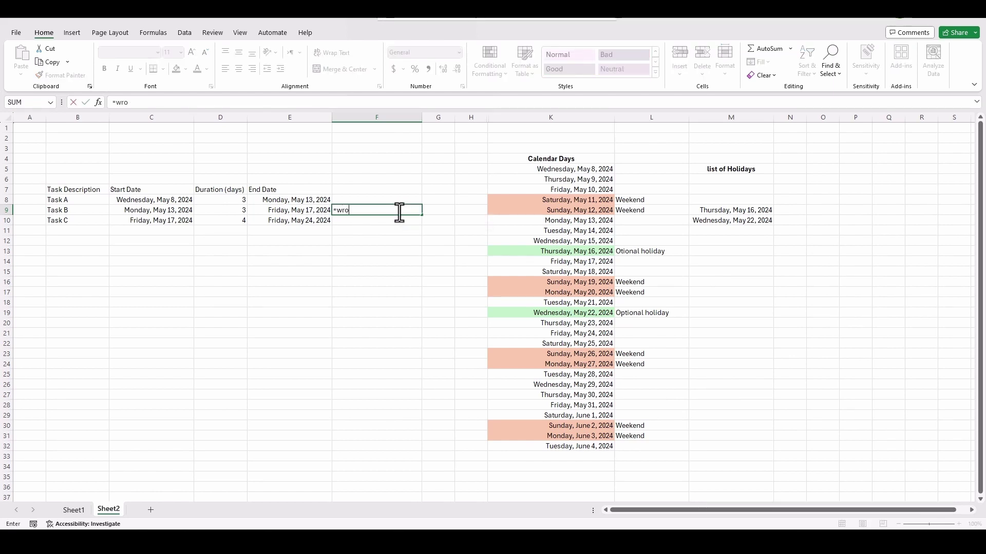
{"action": "key", "text": "BackSpace"}
{"action": "type", "text": "orkd"}
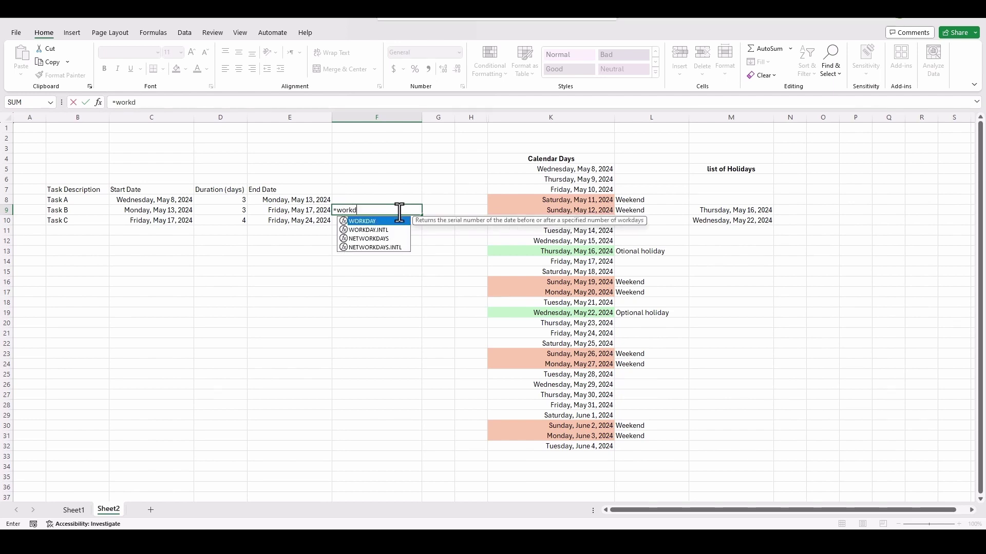
{"action": "type", "text": "ay."}
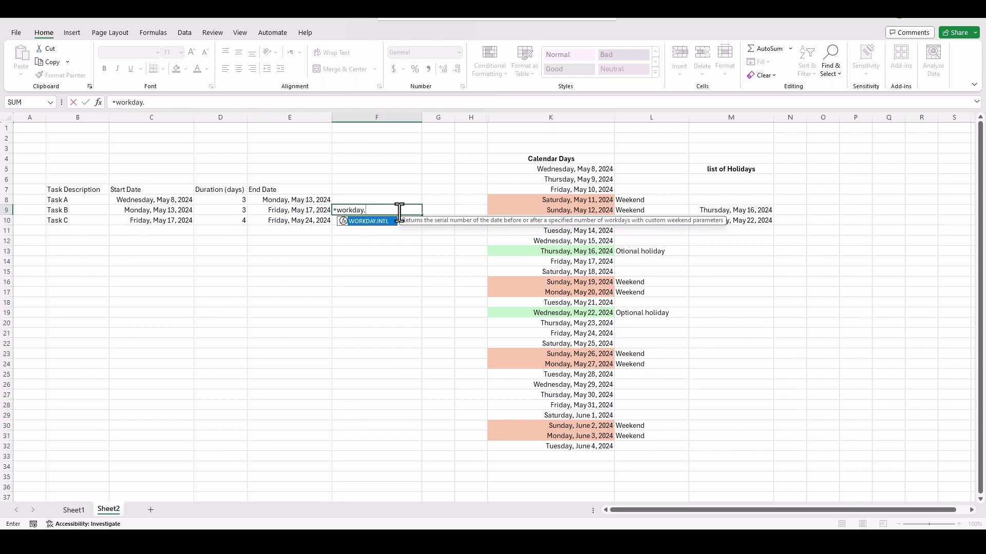
{"action": "key", "text": "Escape"}
{"action": "left_click", "coordinate": [394, 261]}
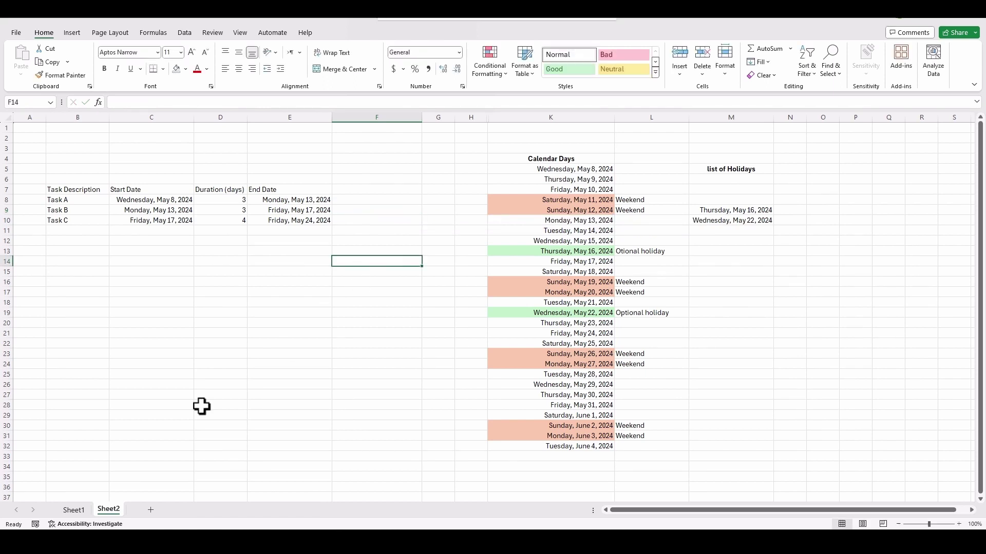
Review the function list on Sheet1, and return to Sheet2 to examine the task durations in D8:D10
{"action": "left_click", "coordinate": [76, 512]}
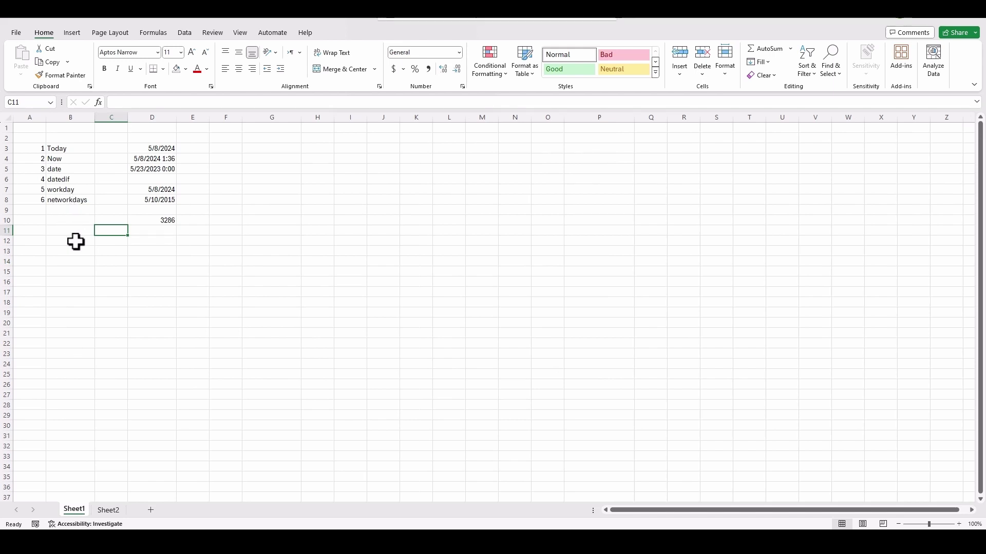
{"action": "left_click", "coordinate": [109, 511]}
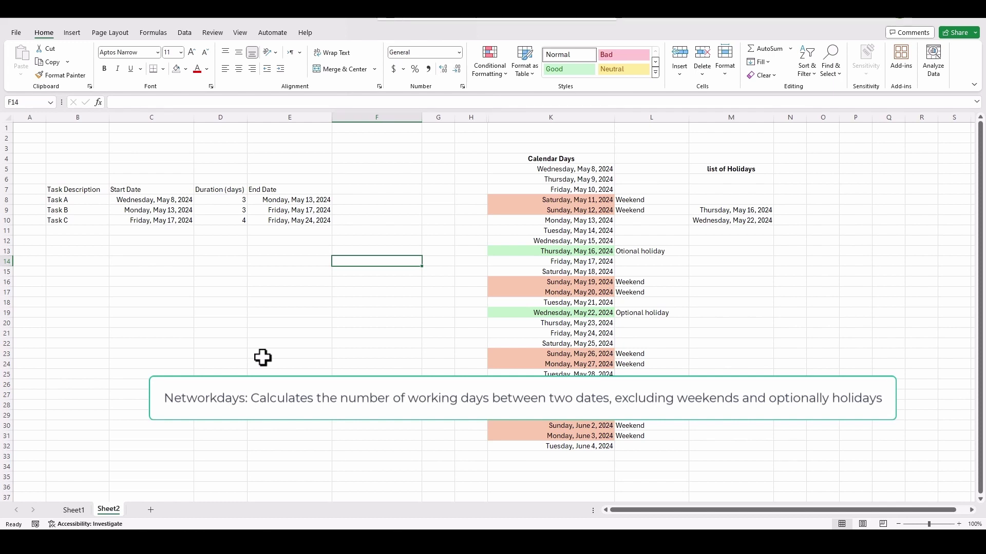
{"action": "left_click", "coordinate": [395, 201]}
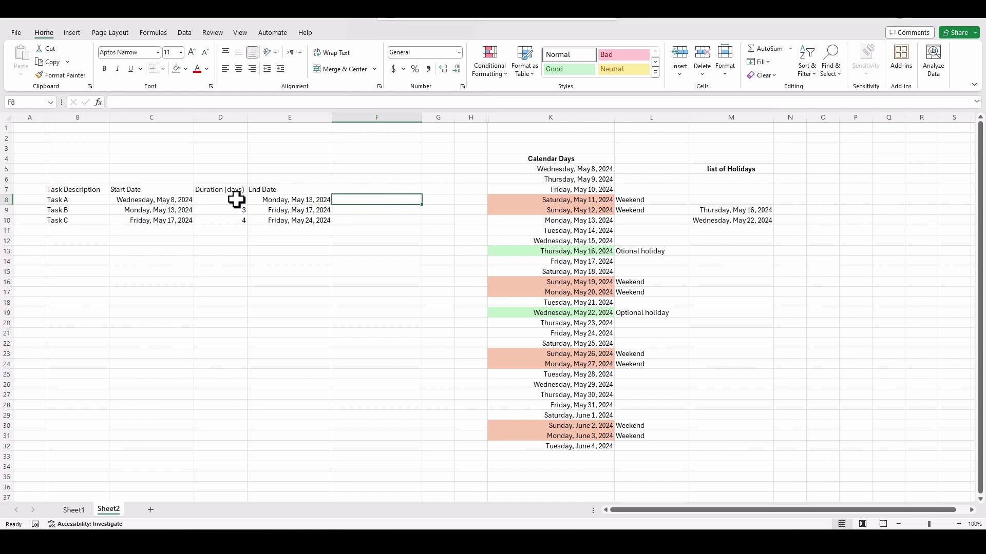
{"action": "left_click_drag", "start_coordinate": [232, 199], "coordinate": [234, 216]}
Calculate Task A's number of working days in F8 with =networkdays(C8,E8,M9:M10), excluding the listed holidays
{"action": "left_click", "coordinate": [405, 200]}
{"action": "type", "text": "="}
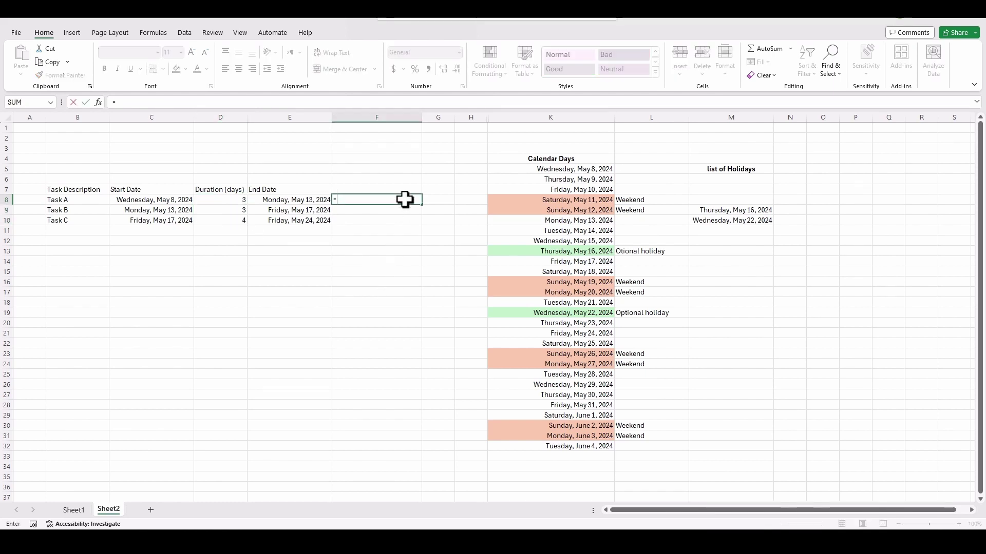
{"action": "key", "text": "BackSpace"}
{"action": "type", "text": "=netw"}
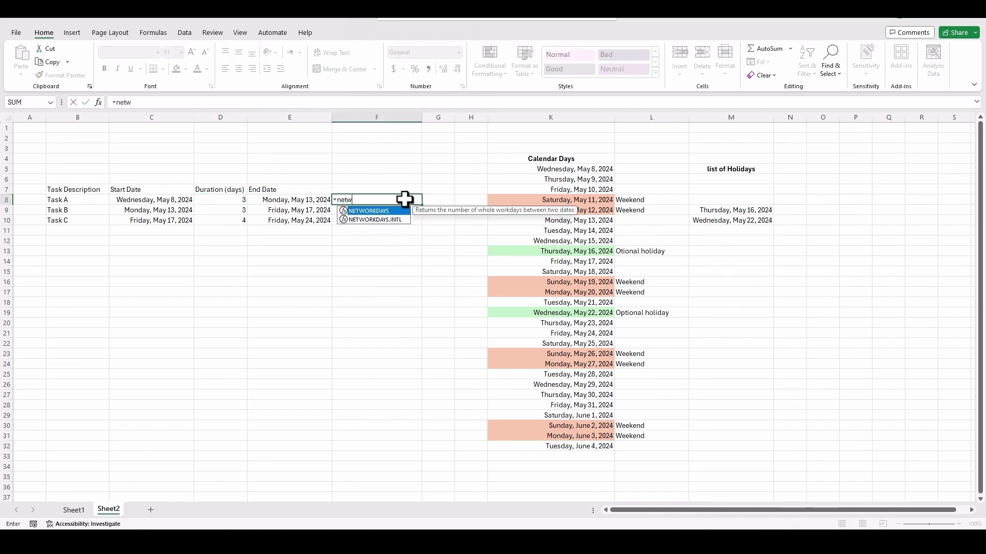
{"action": "type", "text": "orkdays("}
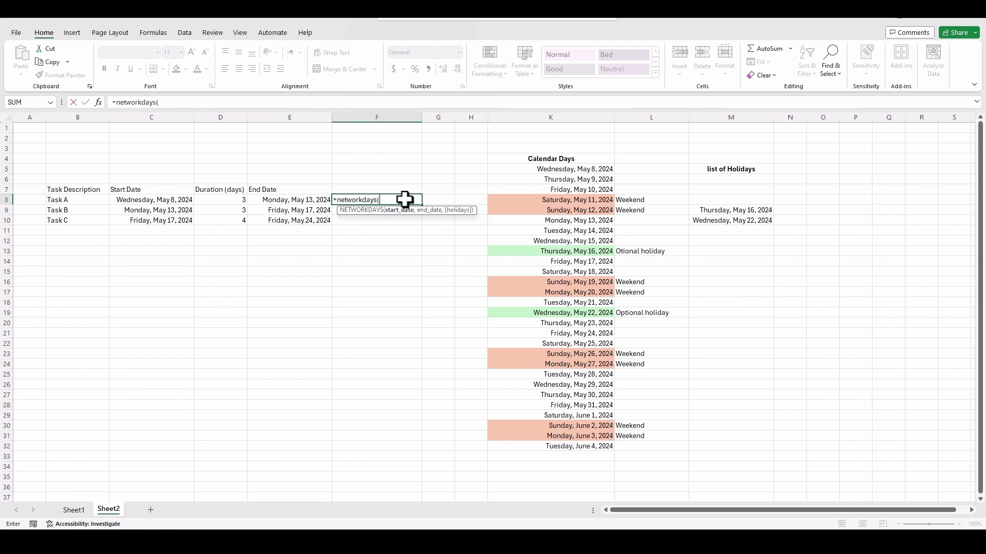
{"action": "left_click", "coordinate": [167, 199]}
{"action": "type", "text": ","}
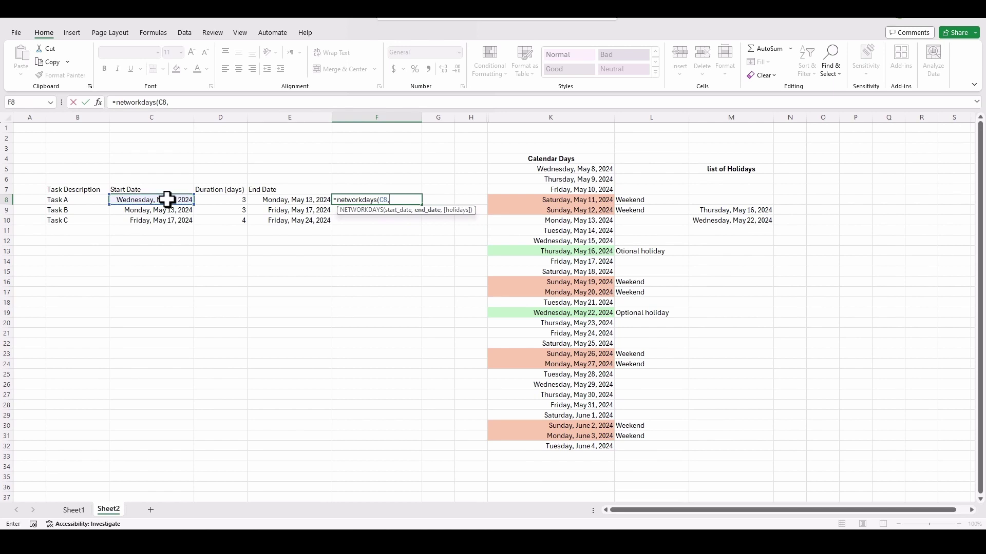
{"action": "left_click", "coordinate": [287, 200]}
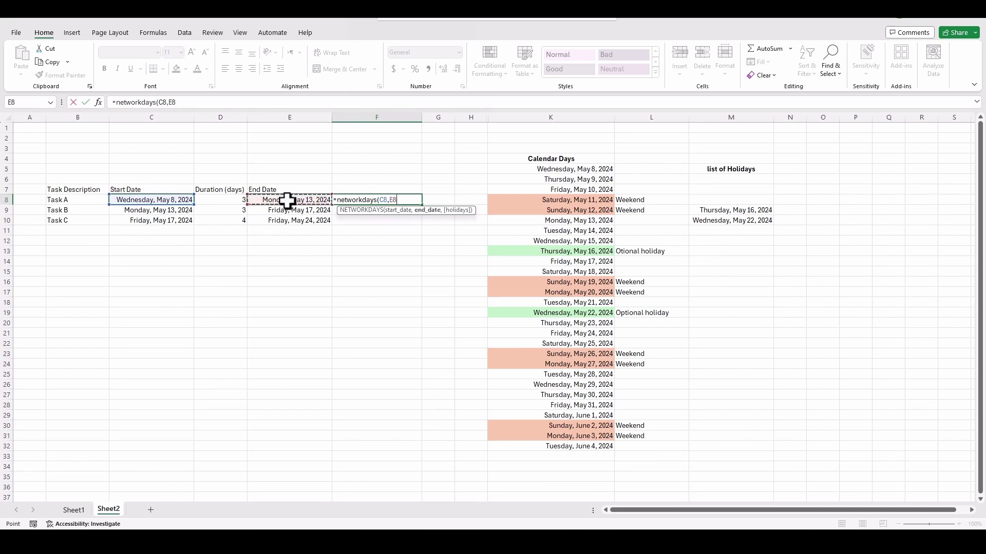
{"action": "type", "text": ","}
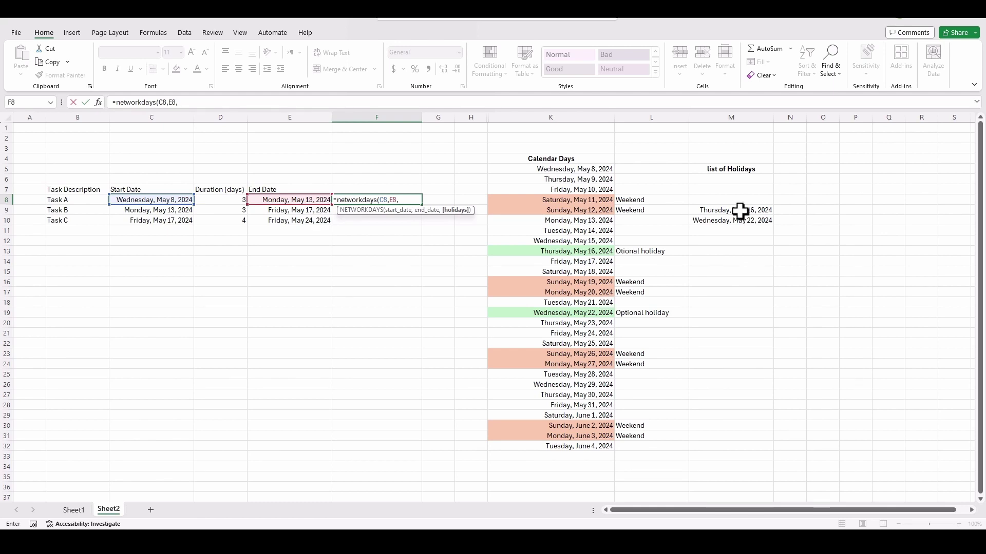
{"action": "left_click_drag", "start_coordinate": [740, 211], "coordinate": [742, 225]}
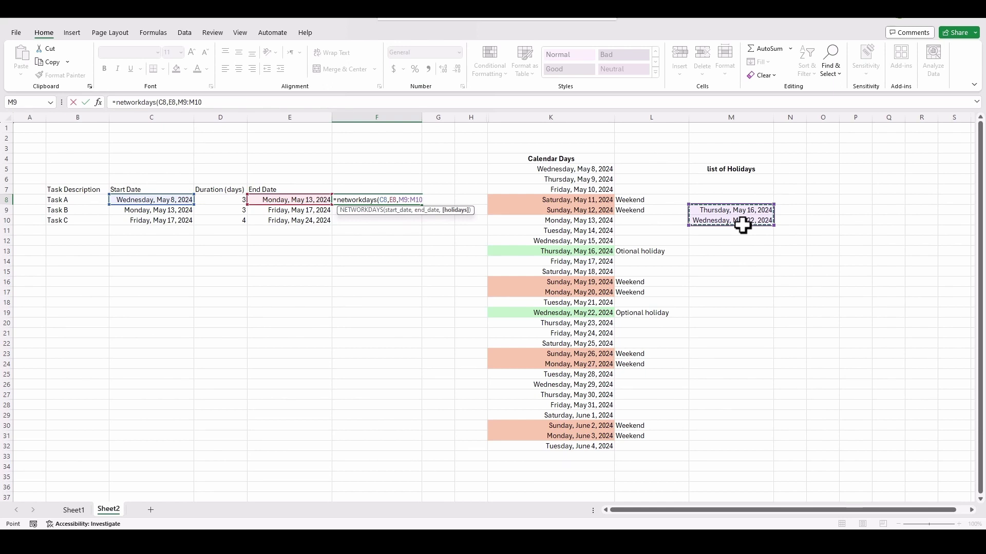
{"action": "type", "text": ")"}
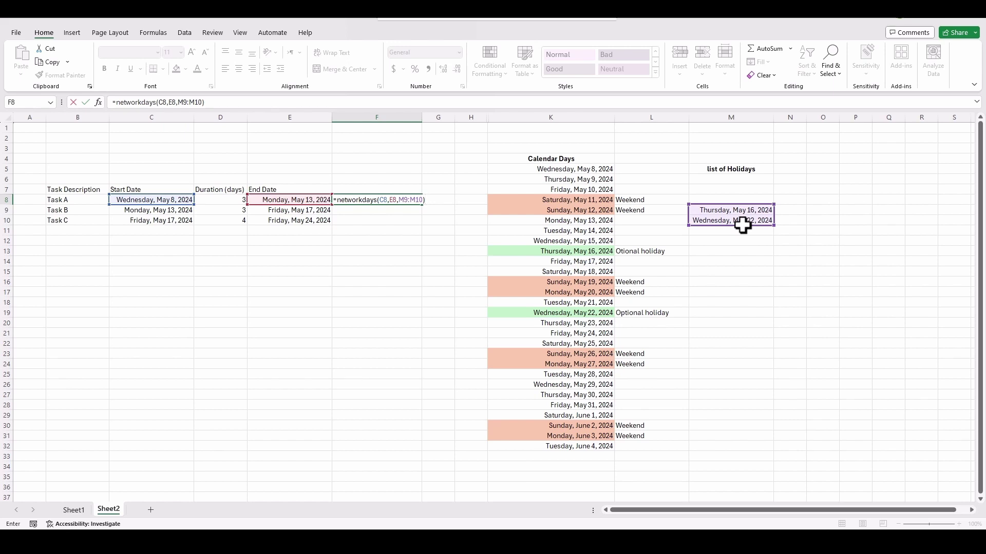
{"action": "key", "text": "Return"}
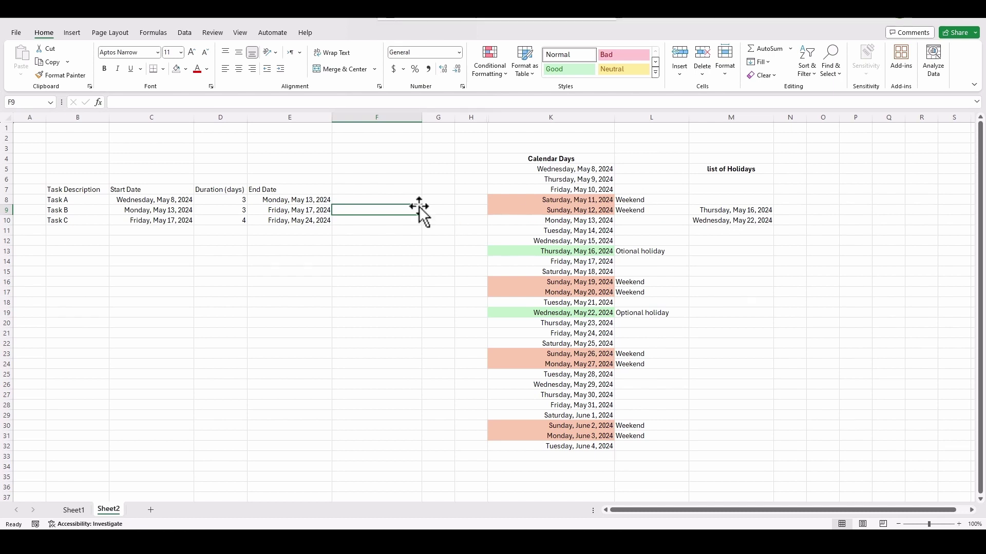
Label the working-day column with the header "days" in F7, directly above Task A's NETWORKDAYS formula
{"action": "left_click", "coordinate": [394, 200]}
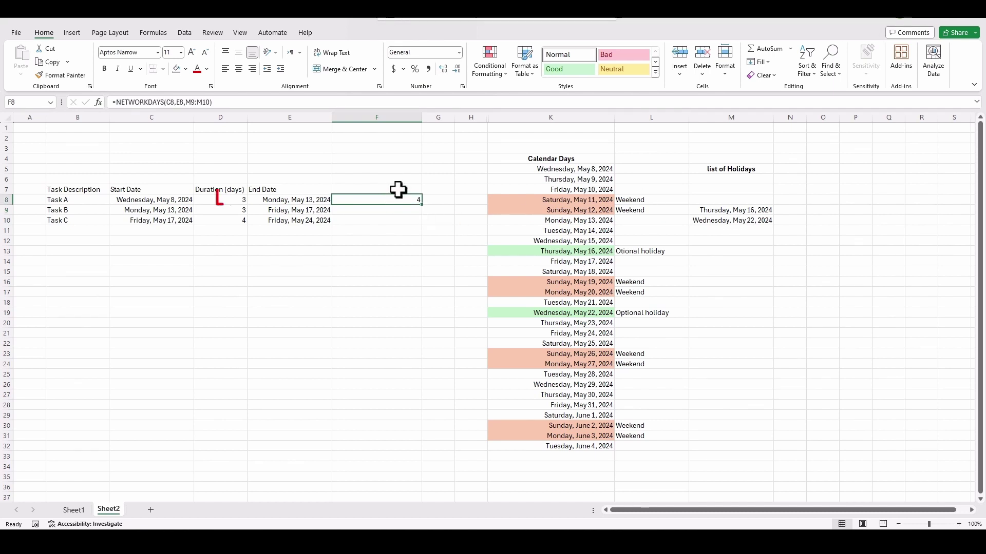
{"action": "left_click", "coordinate": [398, 189]}
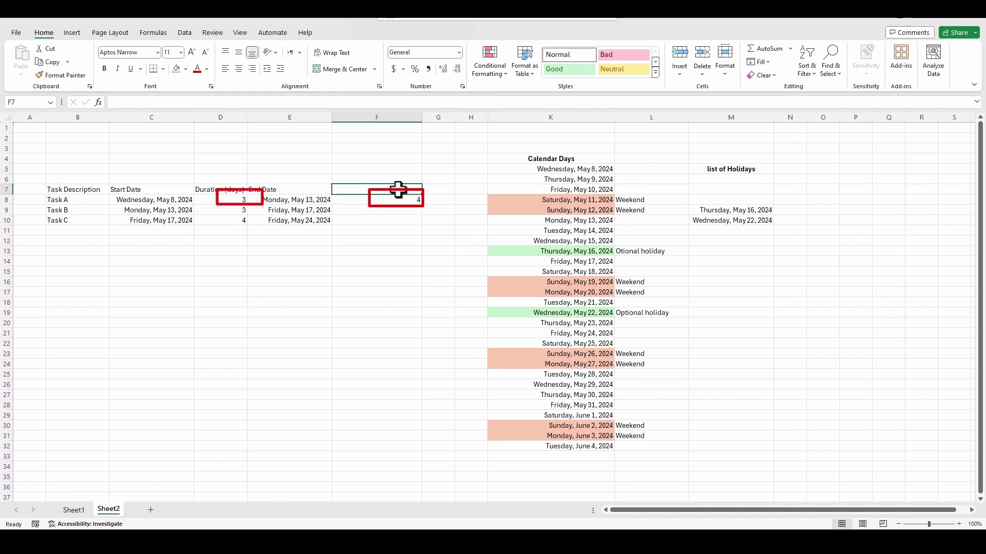
{"action": "type", "text": "days"}
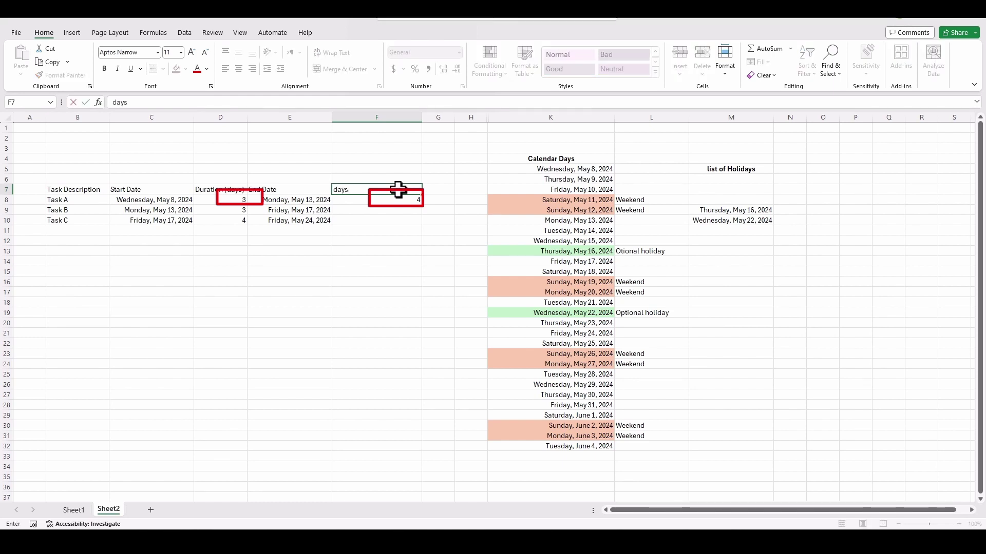
{"action": "left_click", "coordinate": [390, 202]}
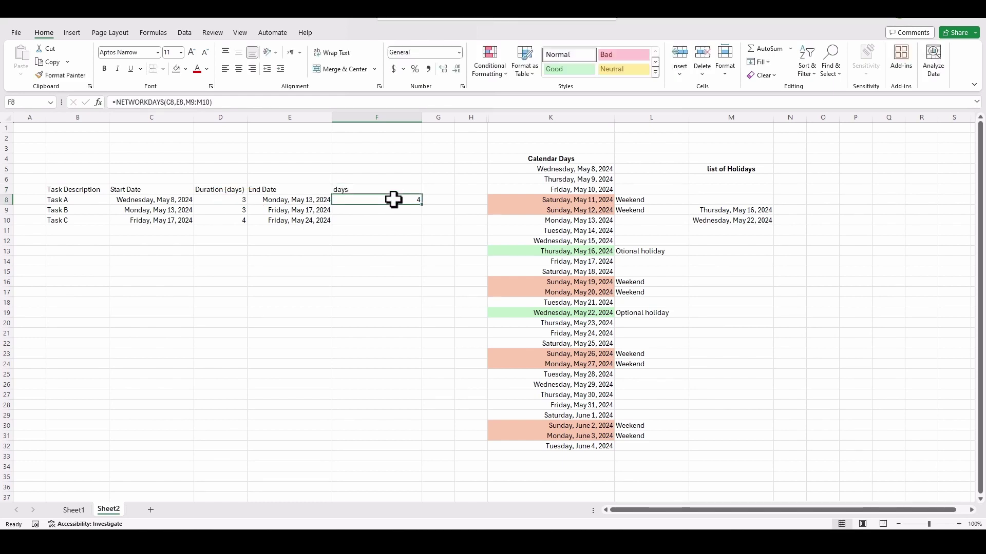
Compare Task A's duration in D8, its WORKDAY formula in E8 and its NETWORKDAYS formula in F8
{"action": "left_click", "coordinate": [228, 201]}
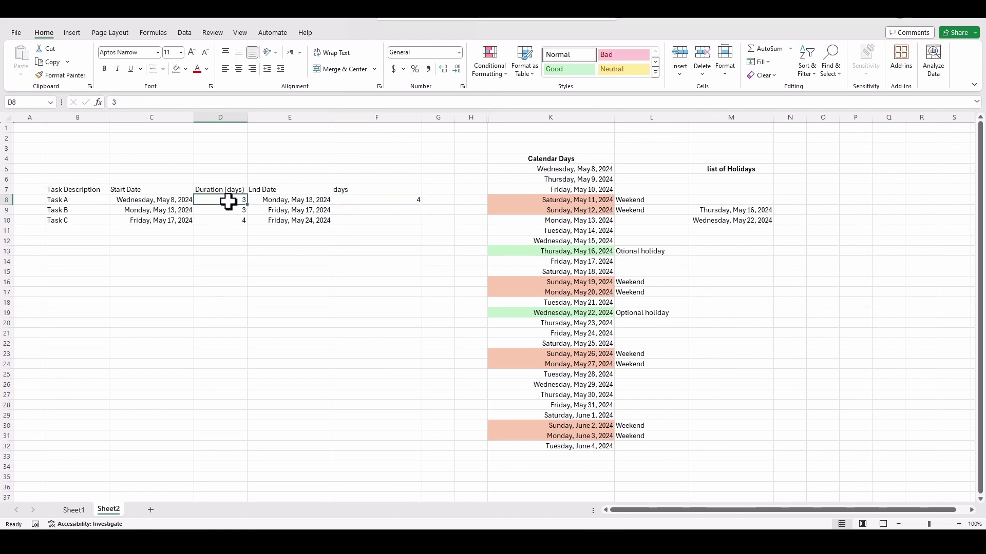
{"action": "left_click", "coordinate": [279, 201]}
{"action": "double_click", "coordinate": [279, 201]}
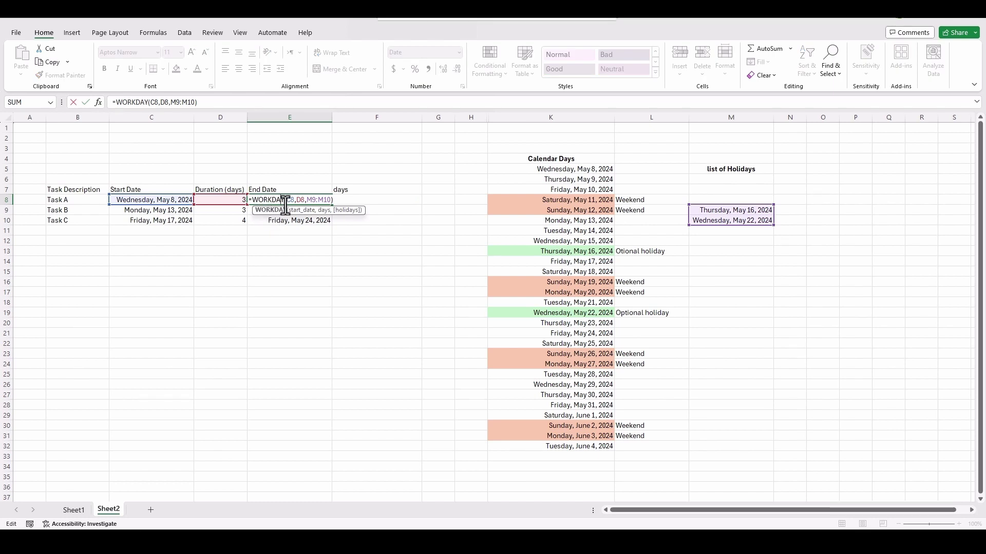
{"action": "key", "text": "Escape"}
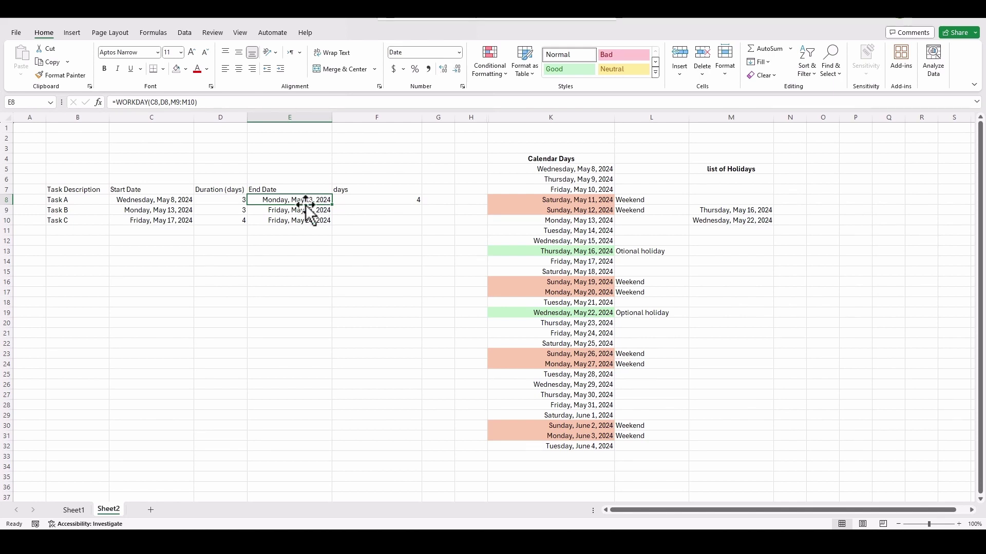
{"action": "double_click", "coordinate": [148, 102]}
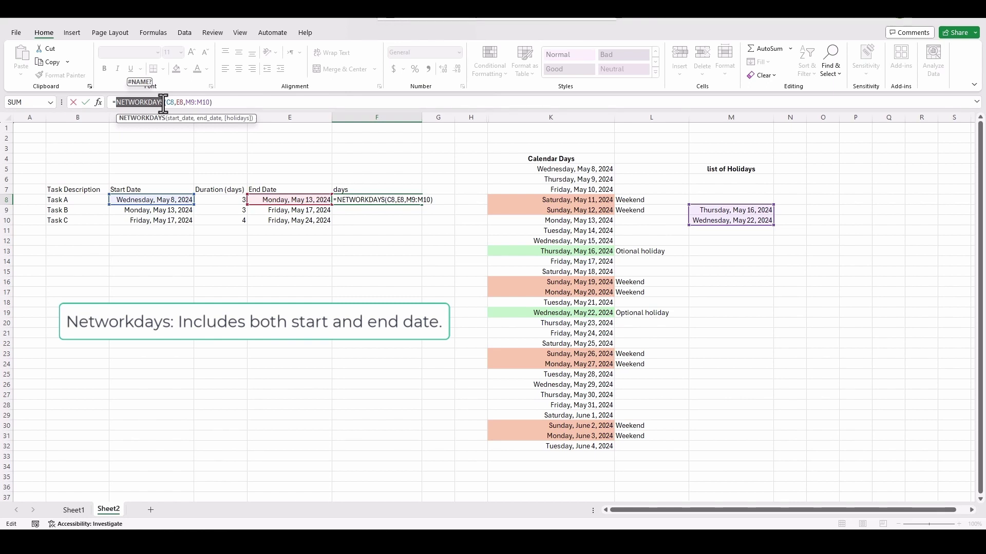
{"action": "key", "text": "ctrl+Return"}
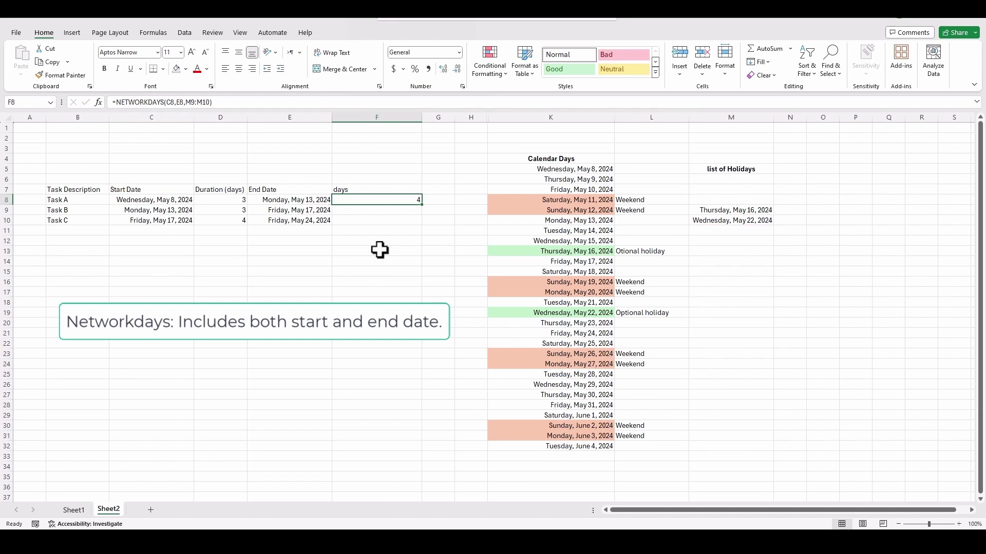
{"action": "key", "text": "Return"}
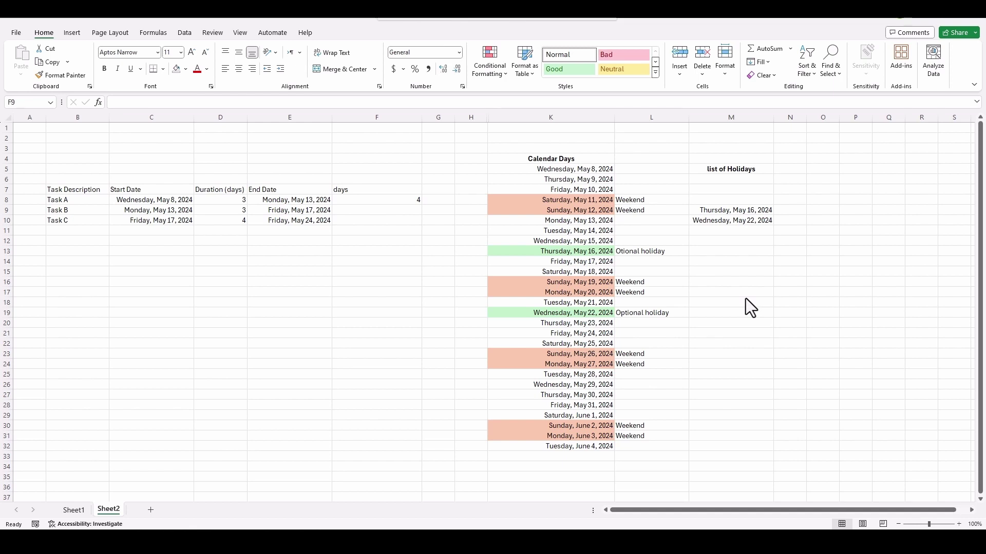
Add +1 to the C8 start date in F8's NETWORKDAYS formula, and compare with the durations in D8:D10
{"action": "double_click", "coordinate": [352, 198]}
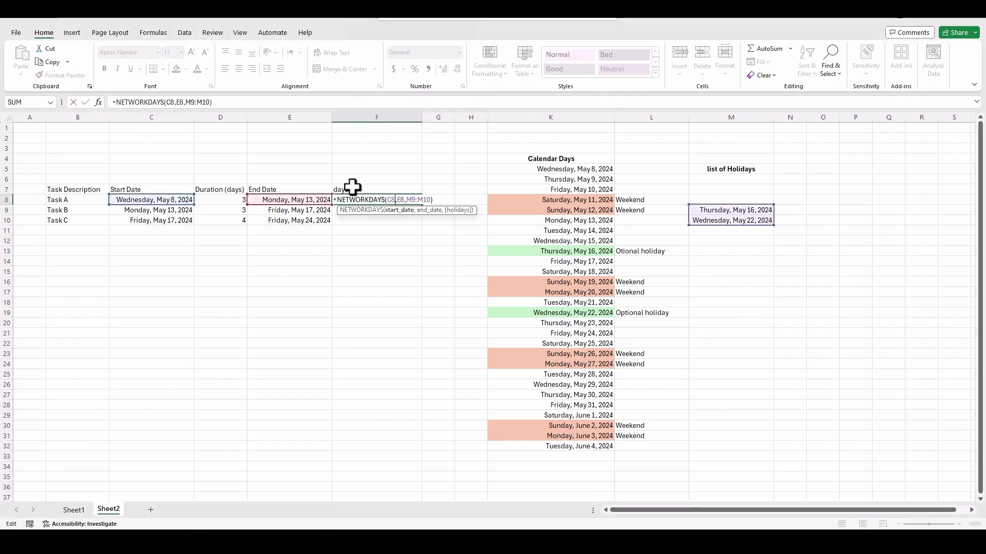
{"action": "left_click", "coordinate": [173, 102]}
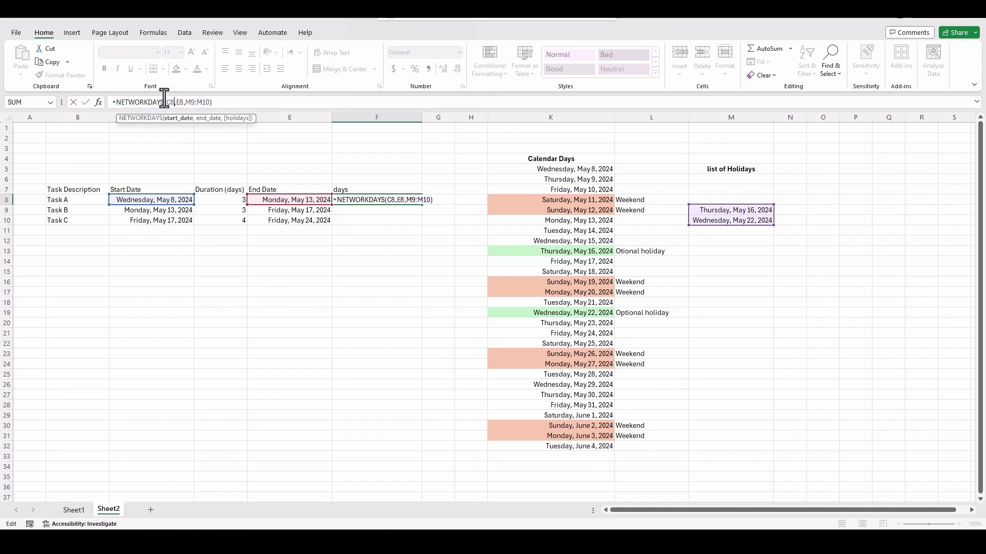
{"action": "type", "text": "+1"}
{"action": "key", "text": "Return"}
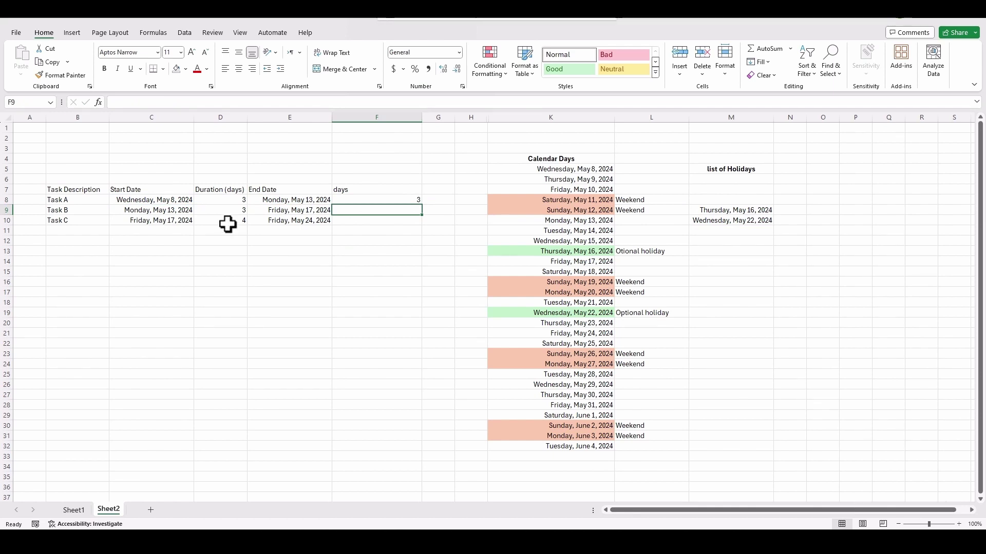
{"action": "left_click_drag", "start_coordinate": [228, 200], "coordinate": [229, 219]}
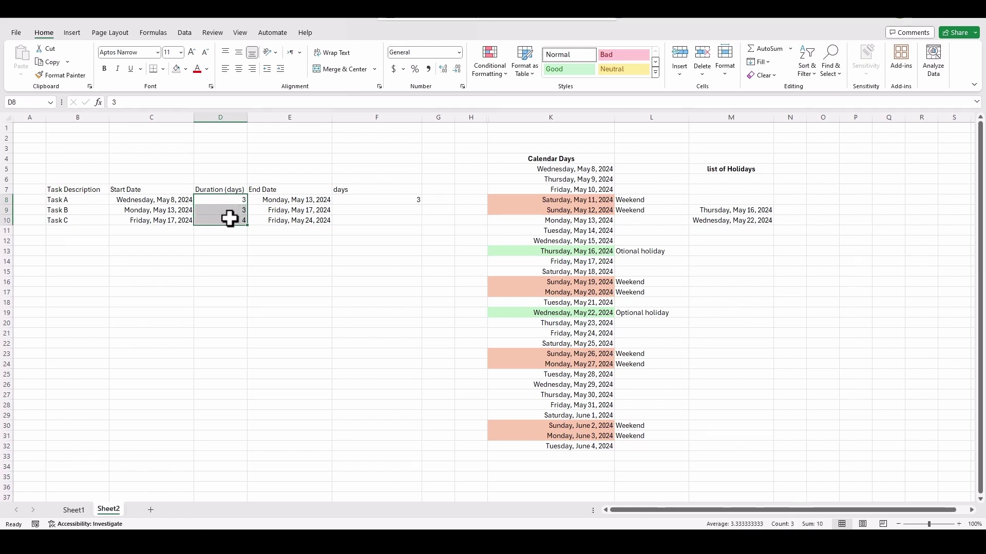
Calculate Task B's number of working days in F9 with =networkdays(C9+1,E9,M9:M10), excluding the listed holidays
{"action": "left_click", "coordinate": [402, 211]}
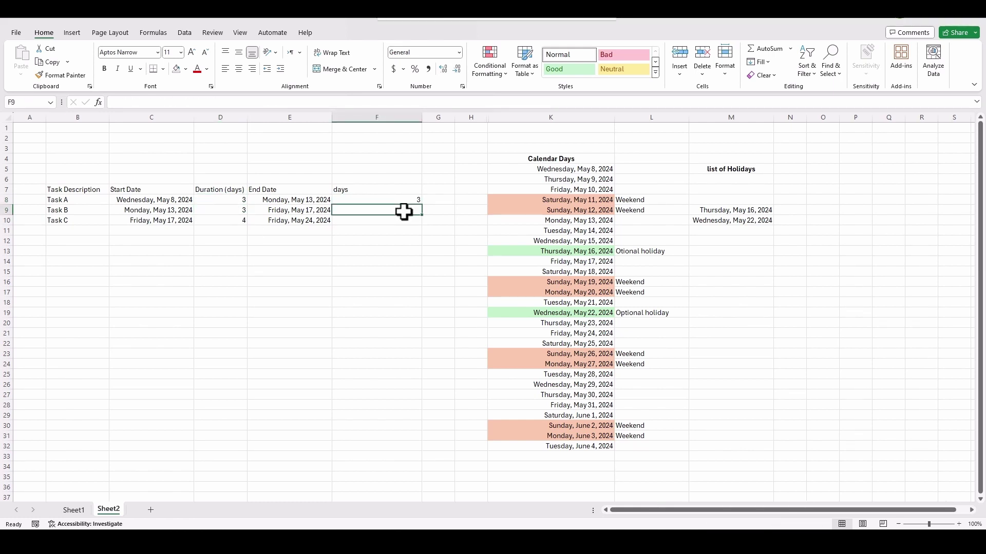
{"action": "type", "text": "="}
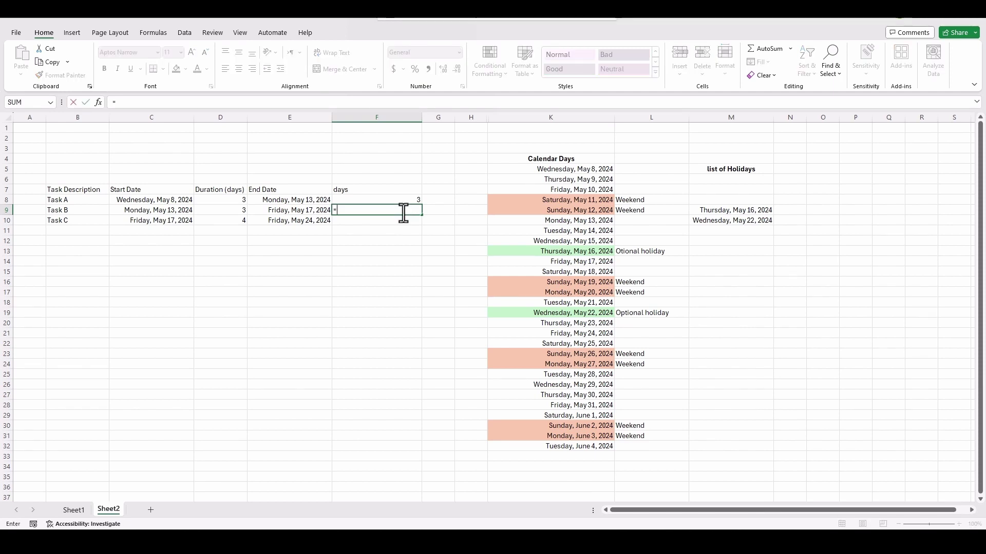
{"action": "type", "text": "netwo"}
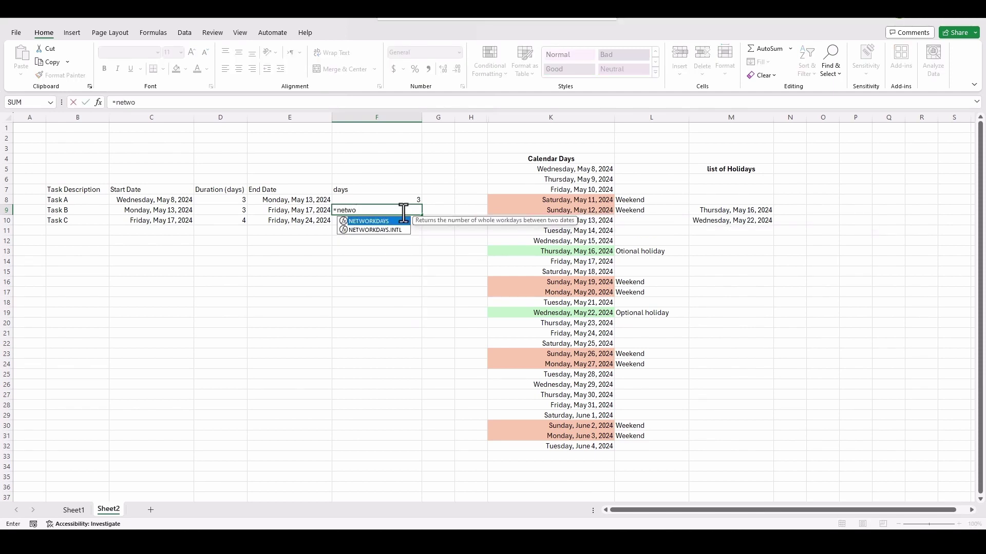
{"action": "type", "text": "rkdays("}
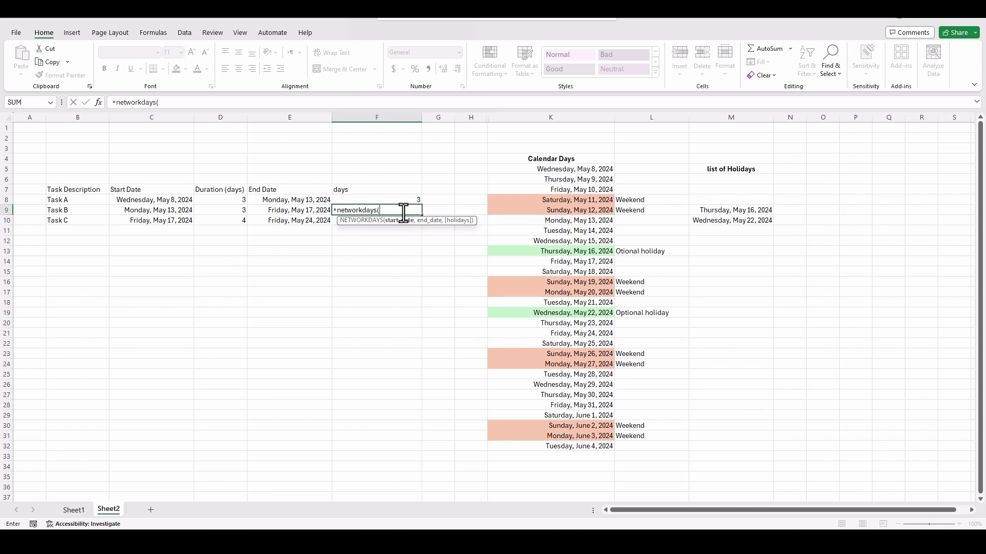
{"action": "left_click", "coordinate": [185, 209]}
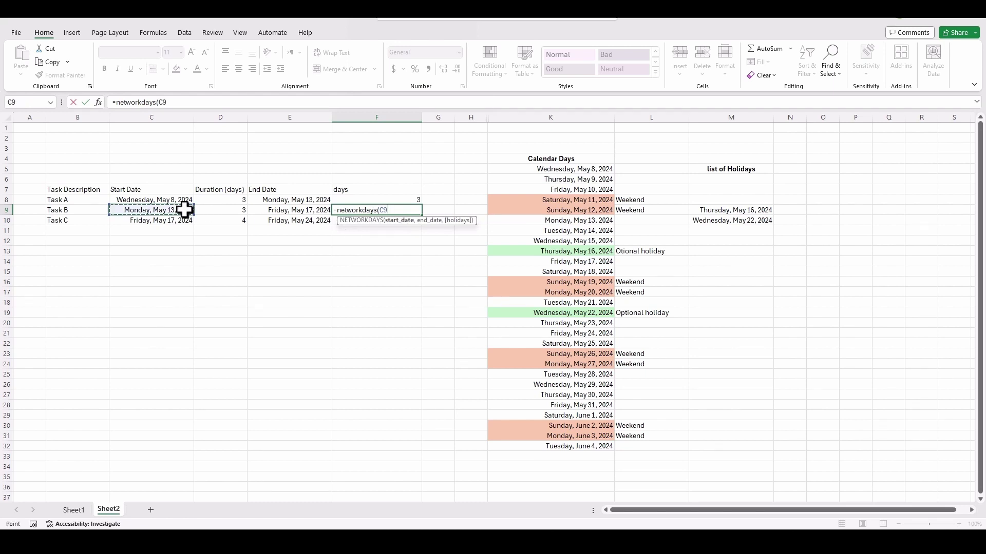
{"action": "type", "text": "+,"}
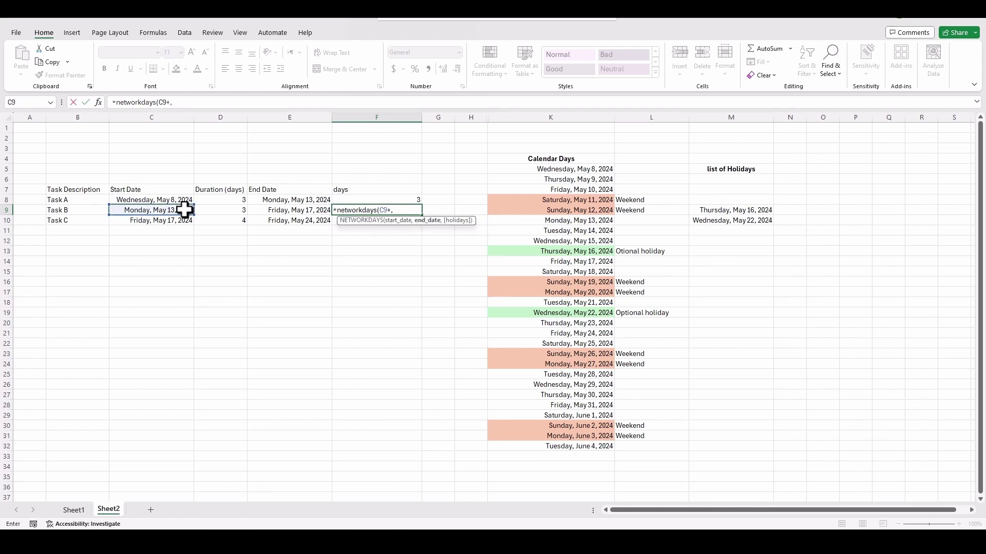
{"action": "left_click", "coordinate": [303, 212]}
{"action": "type", "text": ","}
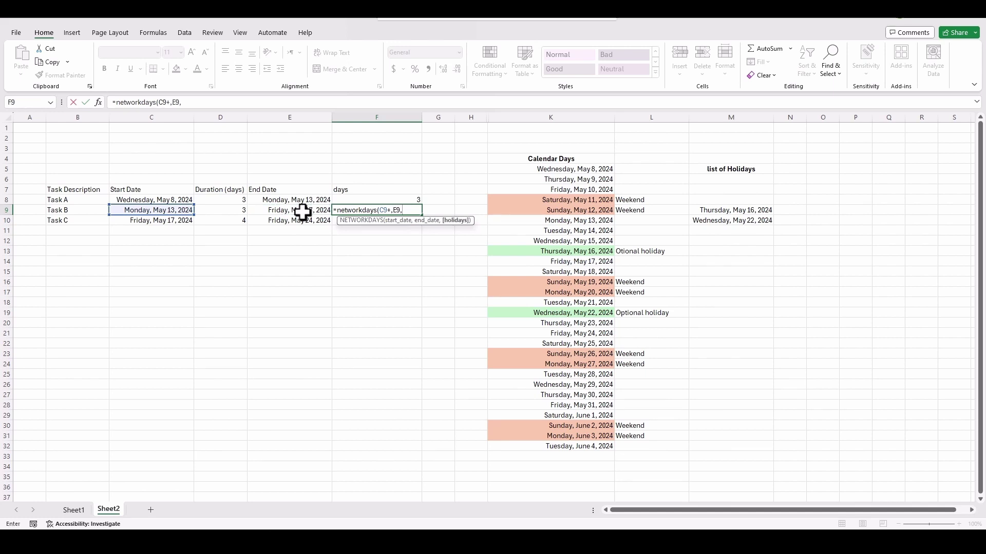
{"action": "left_click", "coordinate": [390, 210]}
{"action": "type", "text": "1"}
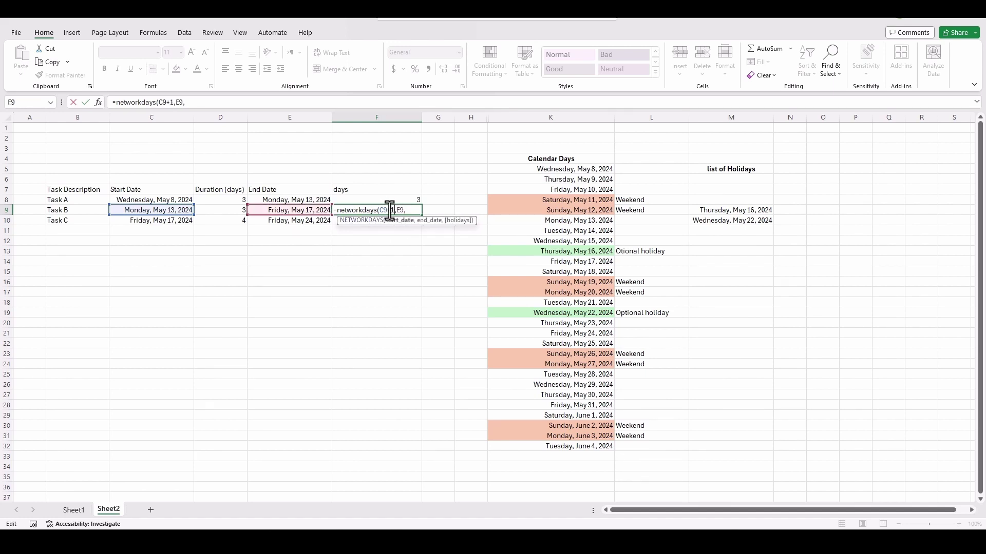
{"action": "left_click", "coordinate": [406, 210]}
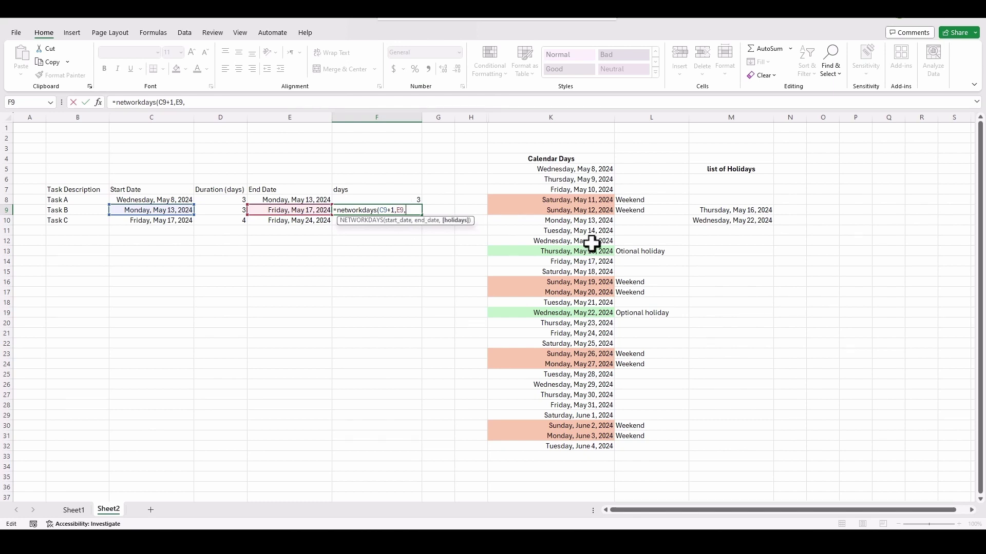
{"action": "left_click_drag", "start_coordinate": [731, 211], "coordinate": [732, 218]}
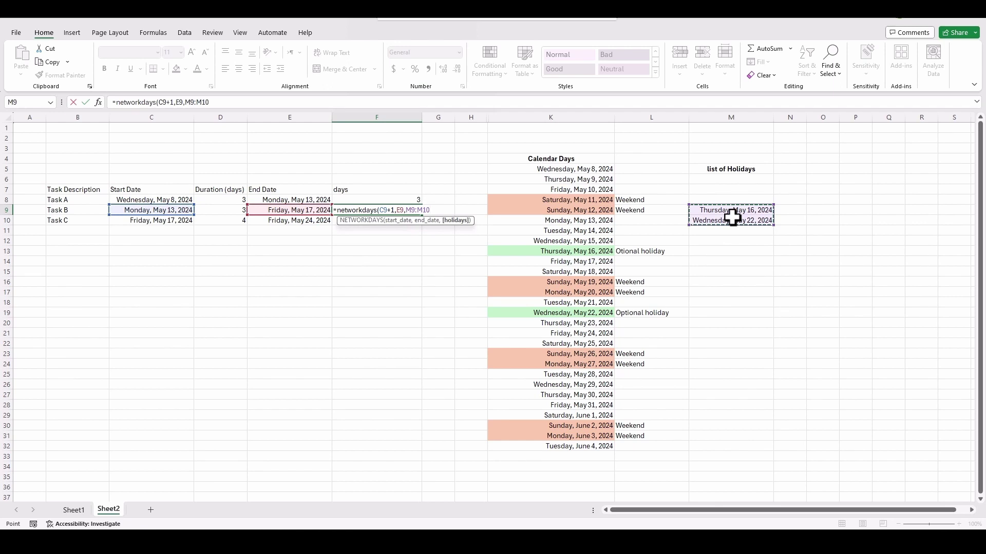
{"action": "type", "text": ")"}
{"action": "key", "text": "Return"}
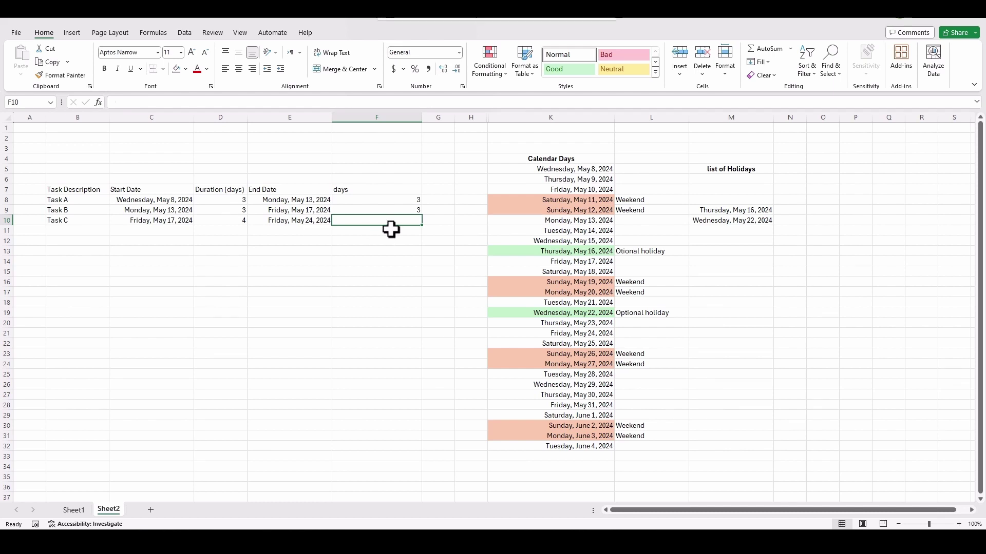
Calculate Task C's working days in F10 with =networkdays(C10+1,E10,M9:M10), and compare the days column with the durations in D8:D10
{"action": "type", "text": "="}
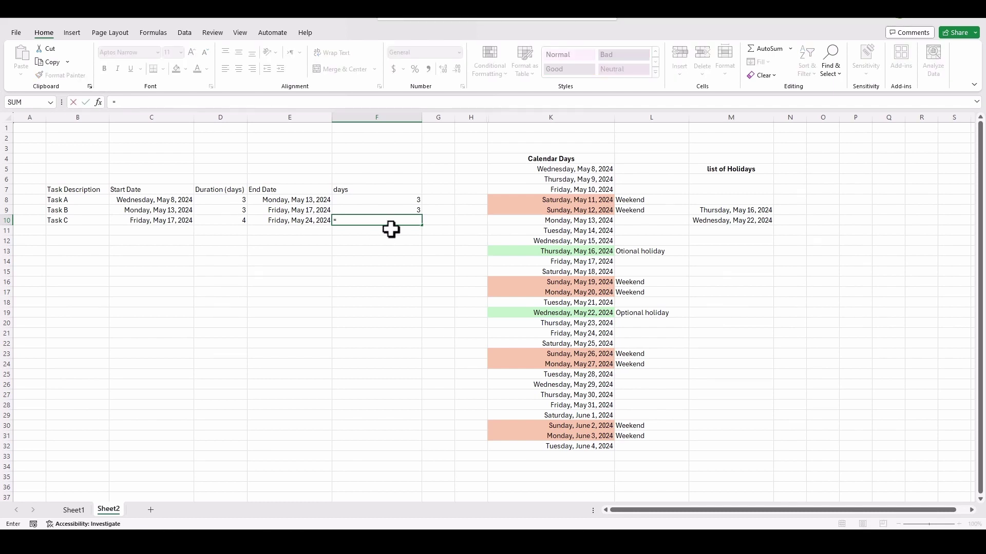
{"action": "type", "text": "netw"}
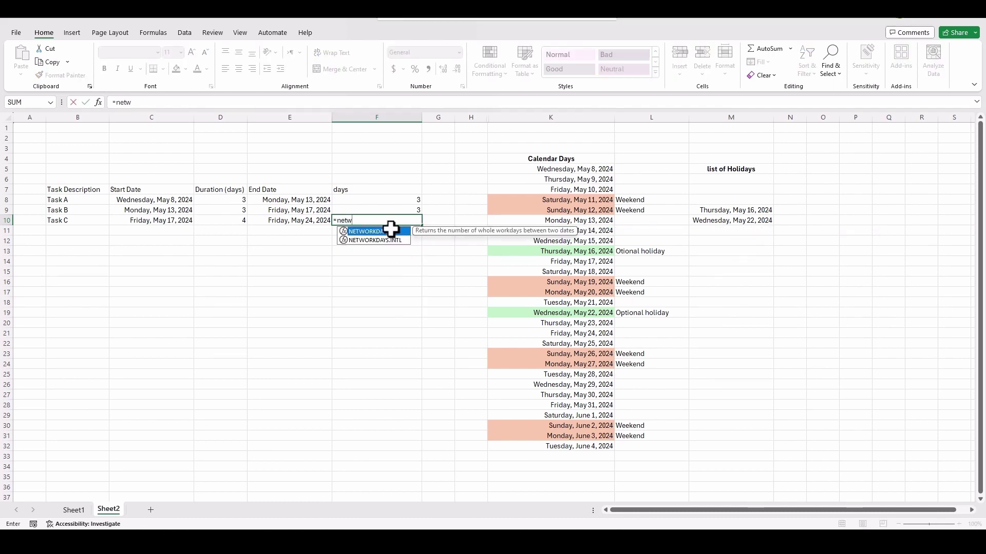
{"action": "type", "text": "orkdays("}
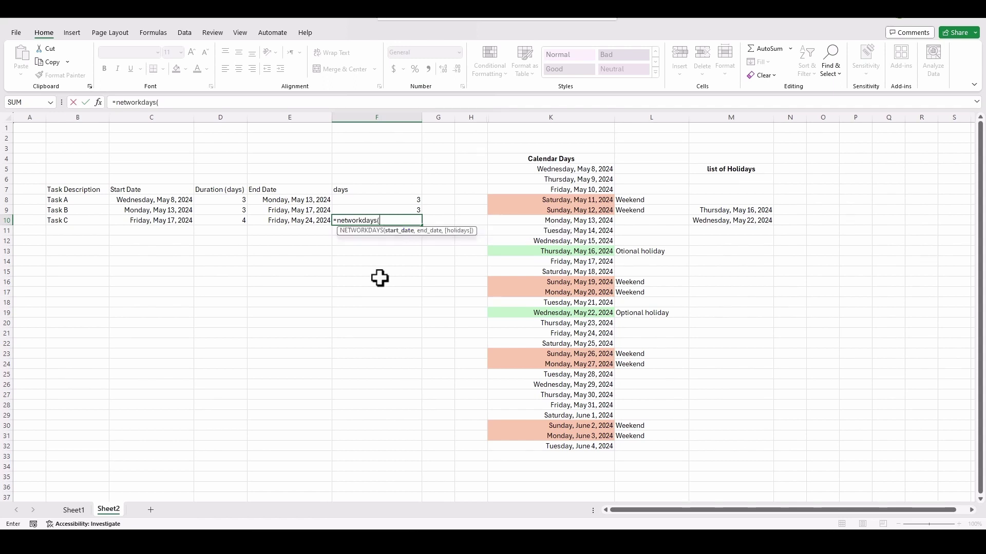
{"action": "left_click", "coordinate": [168, 221]}
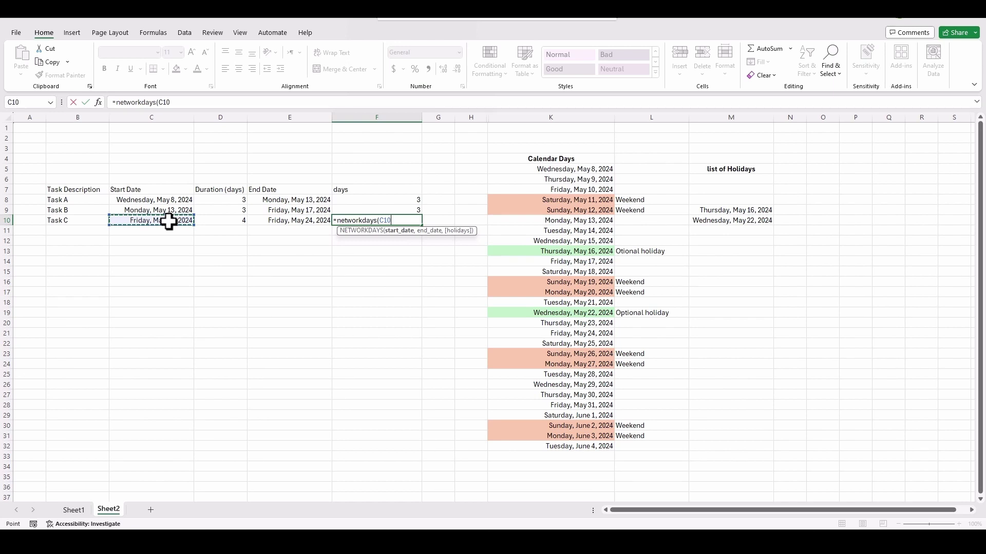
{"action": "type", "text": "+1,"}
{"action": "left_click", "coordinate": [298, 221]}
{"action": "type", "text": ","}
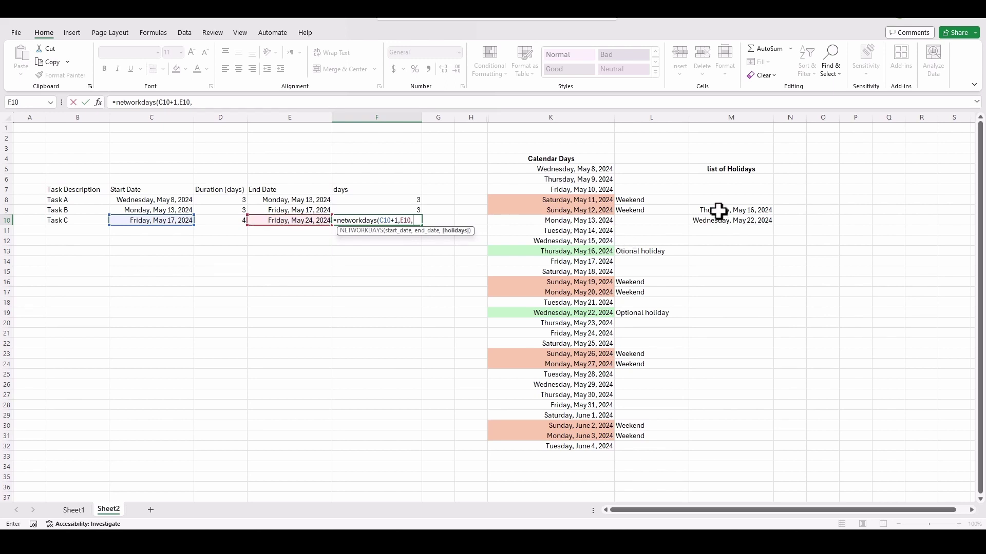
{"action": "left_click_drag", "start_coordinate": [719, 211], "coordinate": [719, 220]}
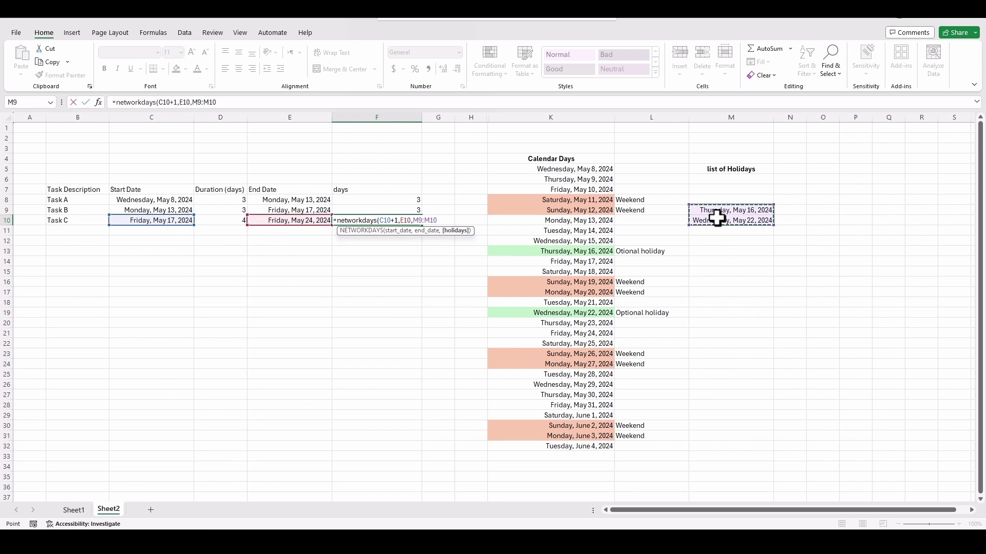
{"action": "type", "text": ")"}
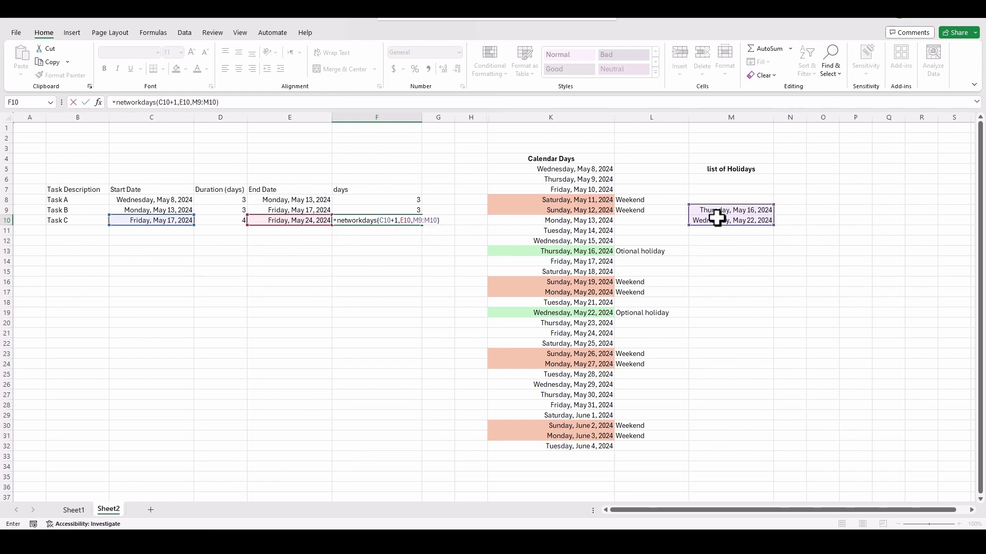
{"action": "key", "text": "Return"}
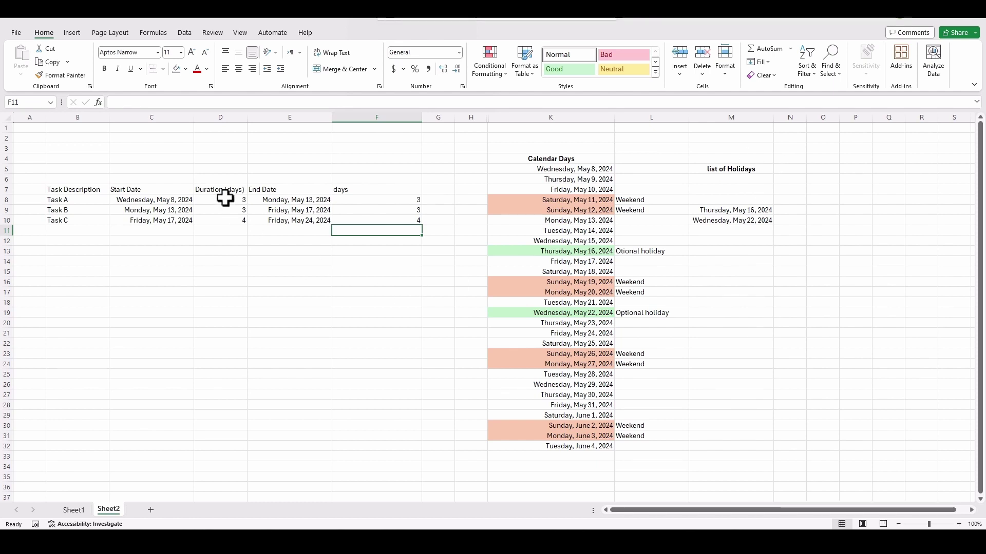
{"action": "left_click_drag", "start_coordinate": [223, 198], "coordinate": [224, 217]}
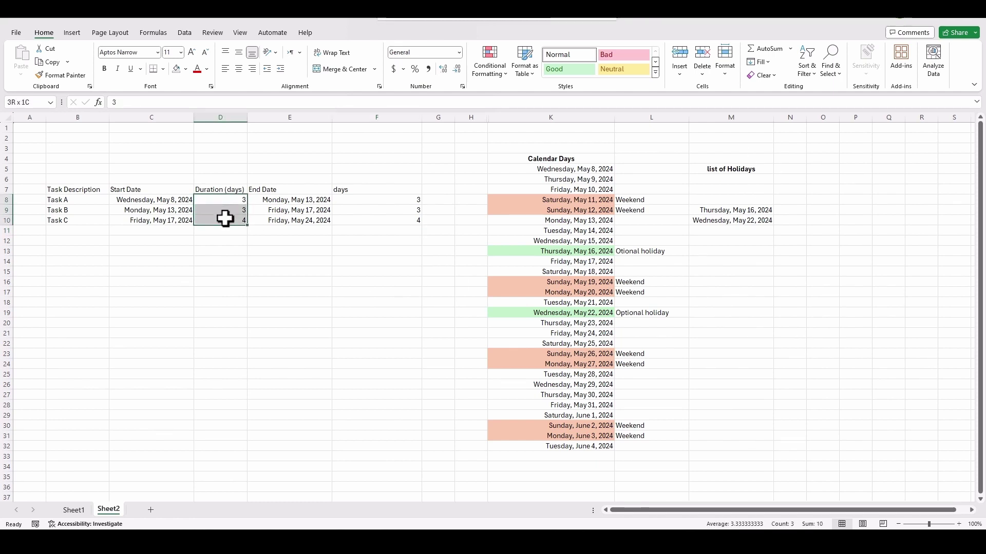
{"action": "left_click", "coordinate": [393, 232]}
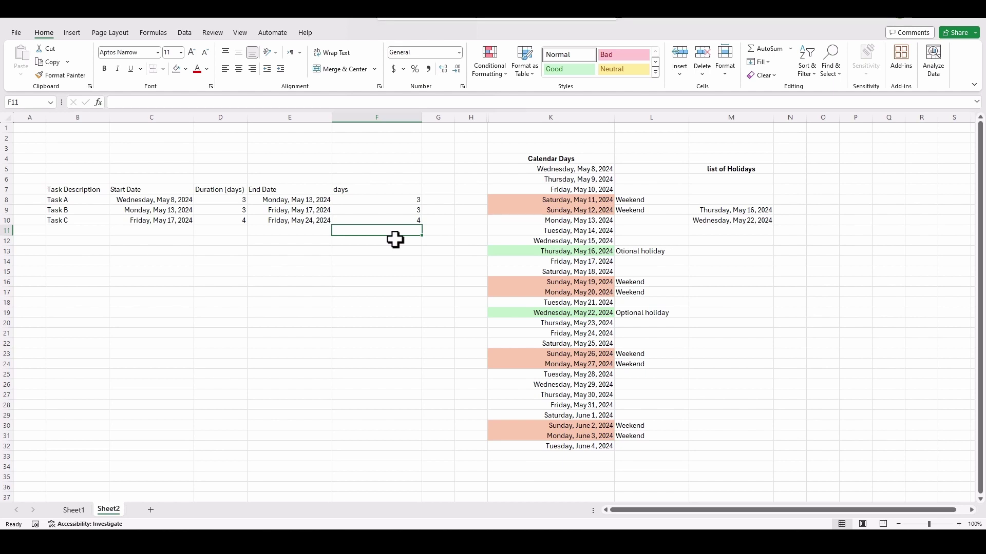